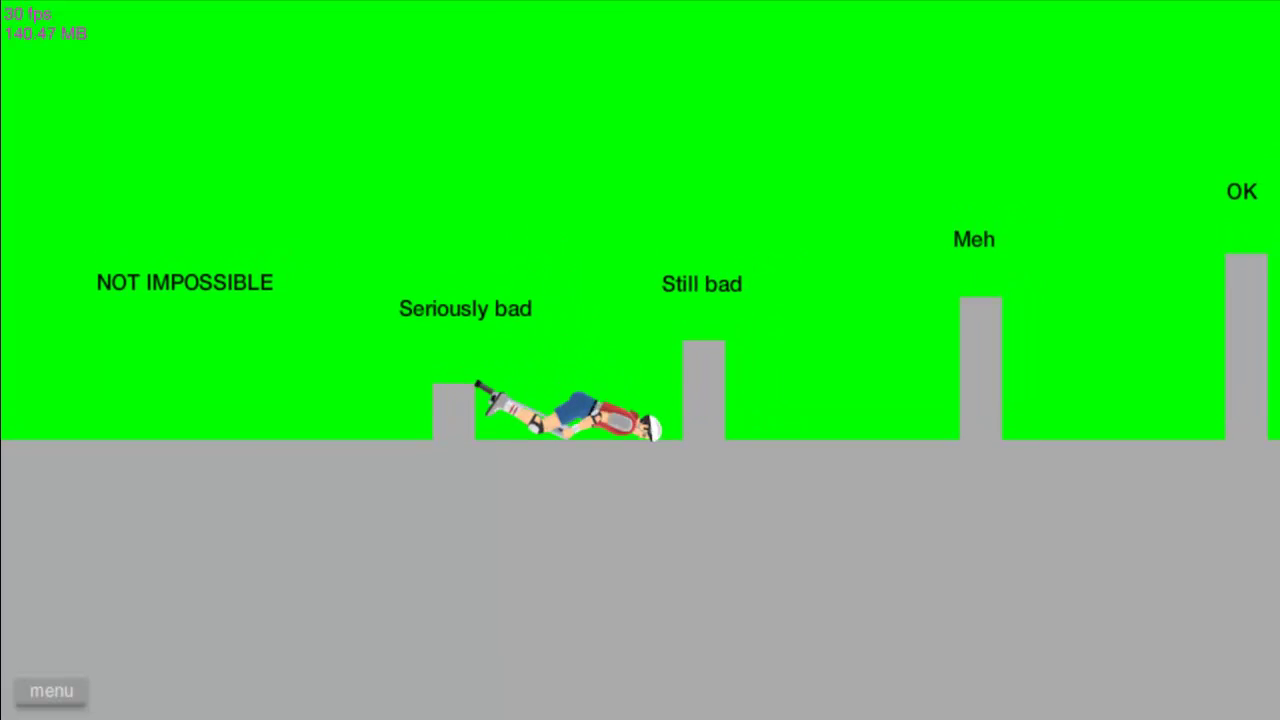
Bounce the pogo rider over the blocks and walls of Pogo Game to a 72.63-second victory.
key("Return")
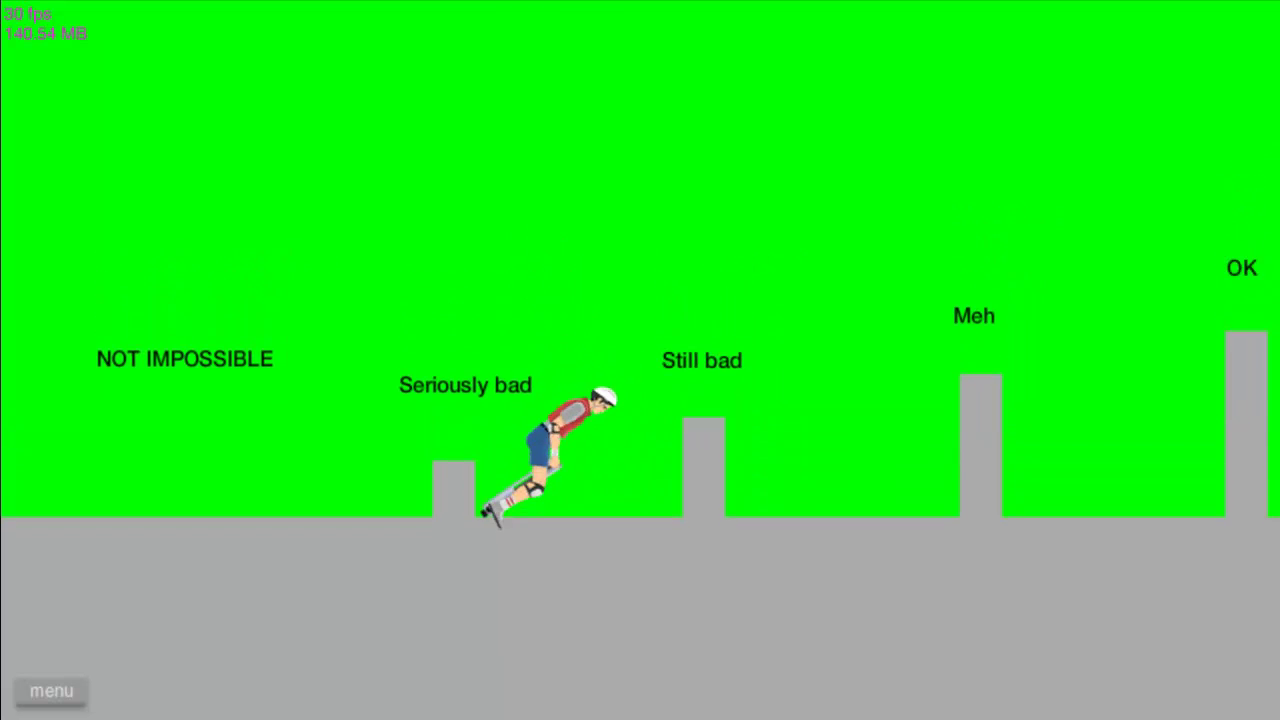
key("space")
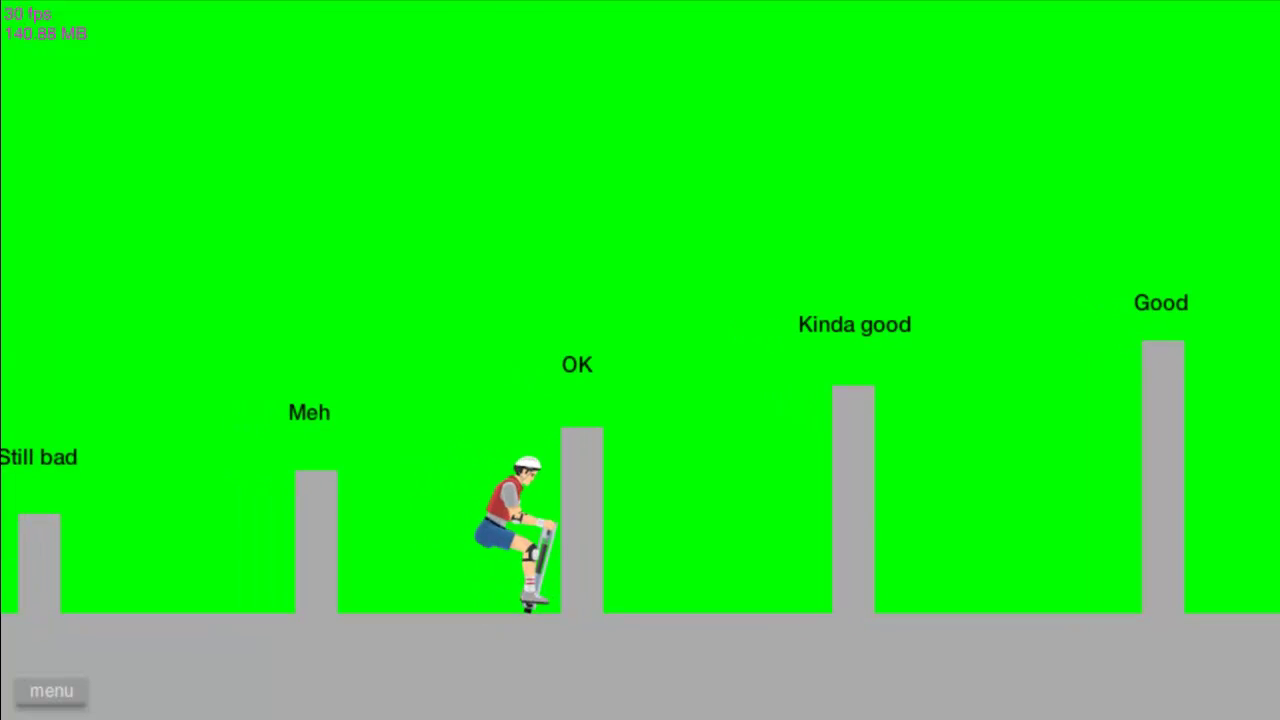
key("Return")
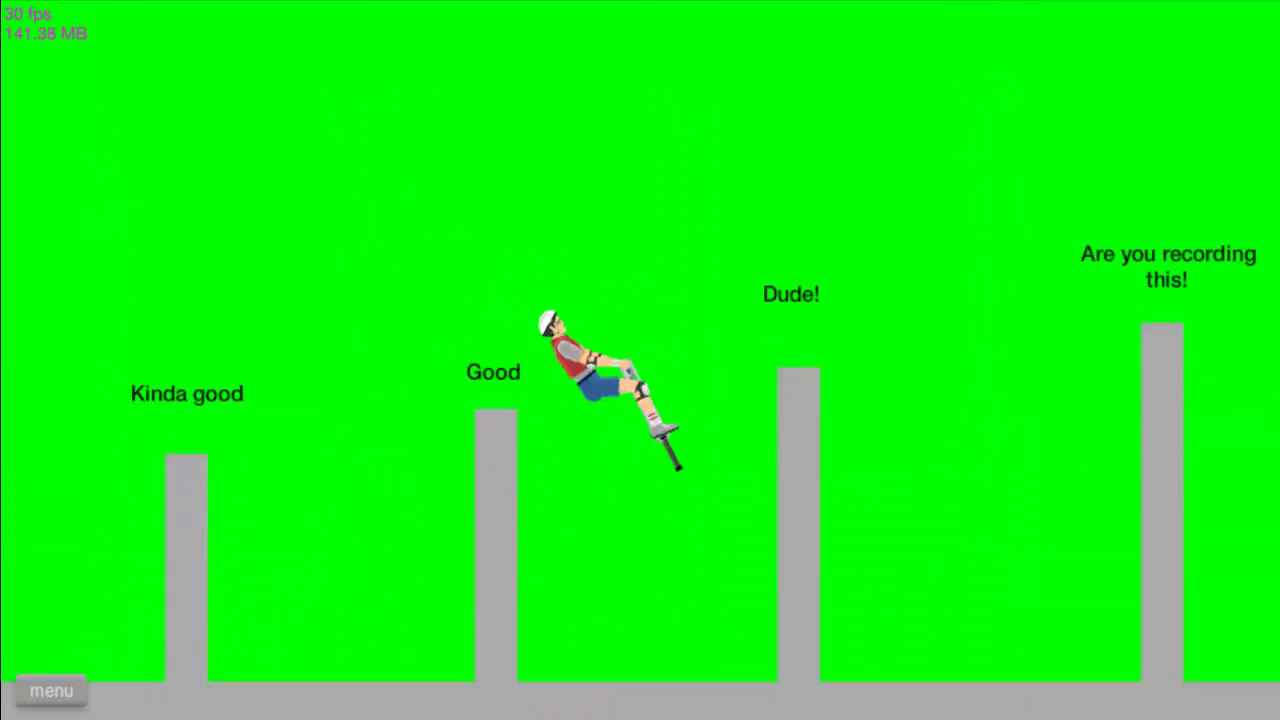
key("space")
key("space")
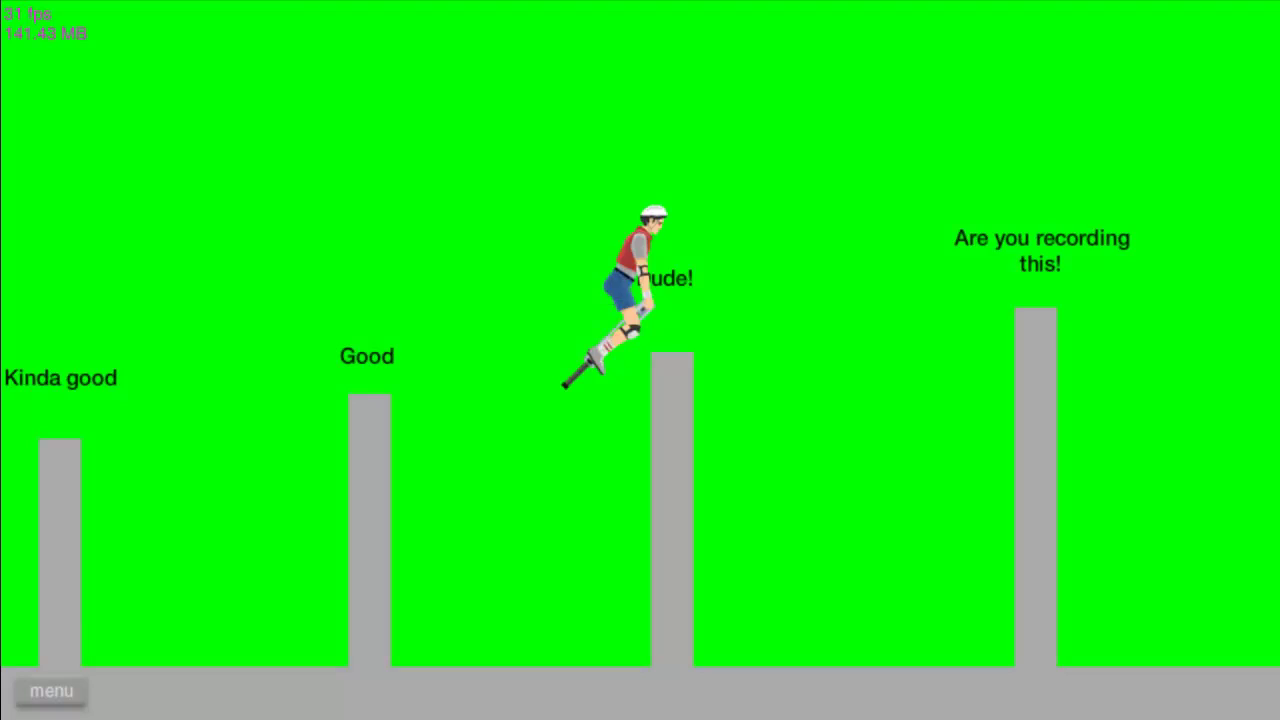
key("Right")
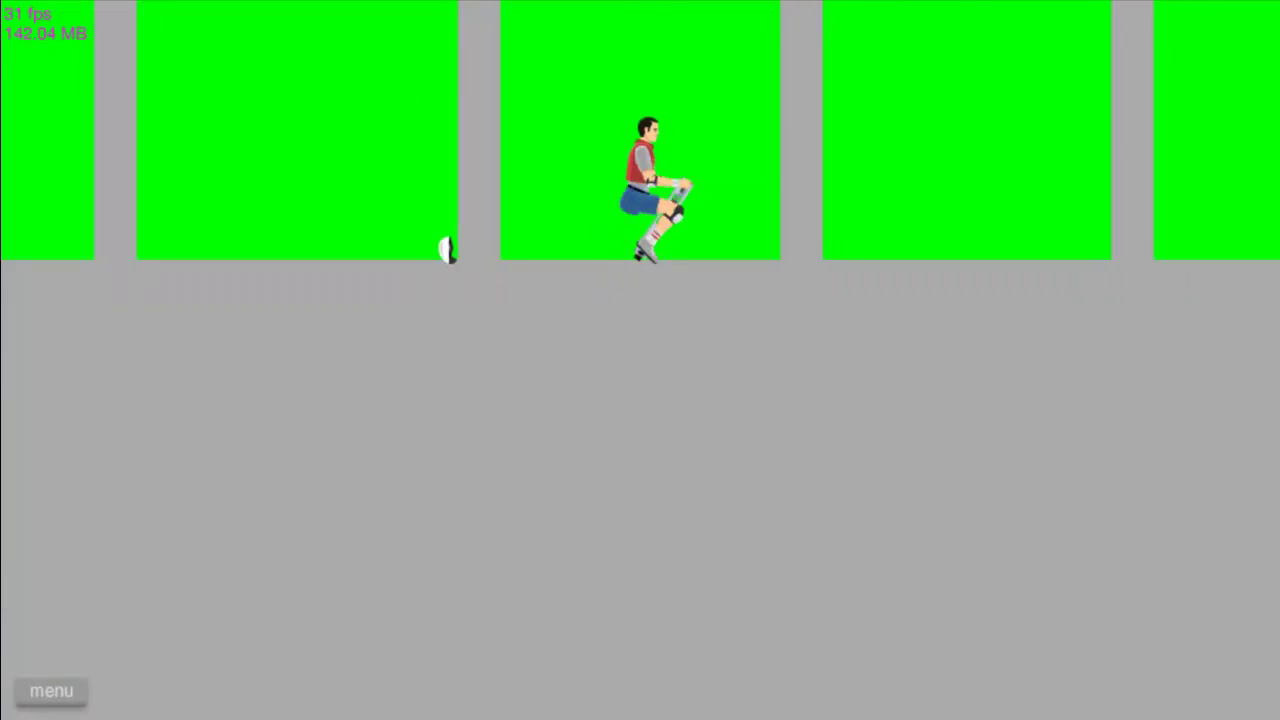
key("space")
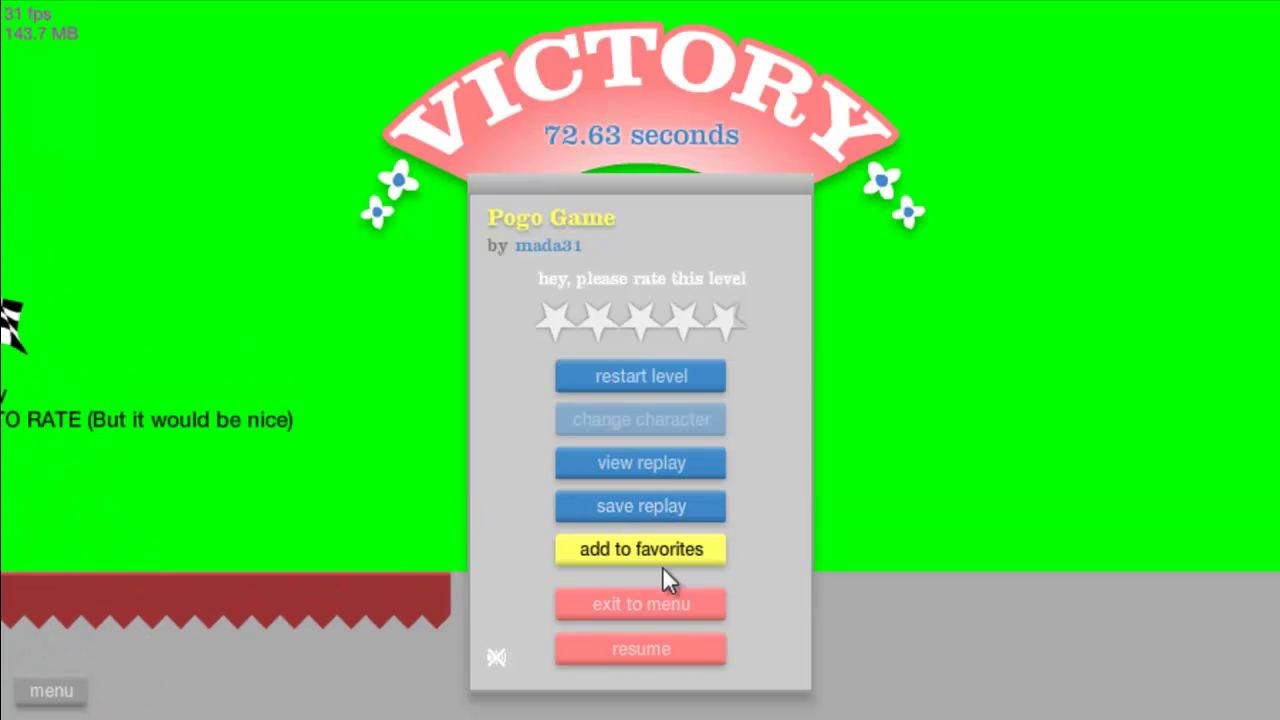
Return to the levels list, view DRAWN THROWING BALL, then start Flight to Moon.
left_click(640, 605)
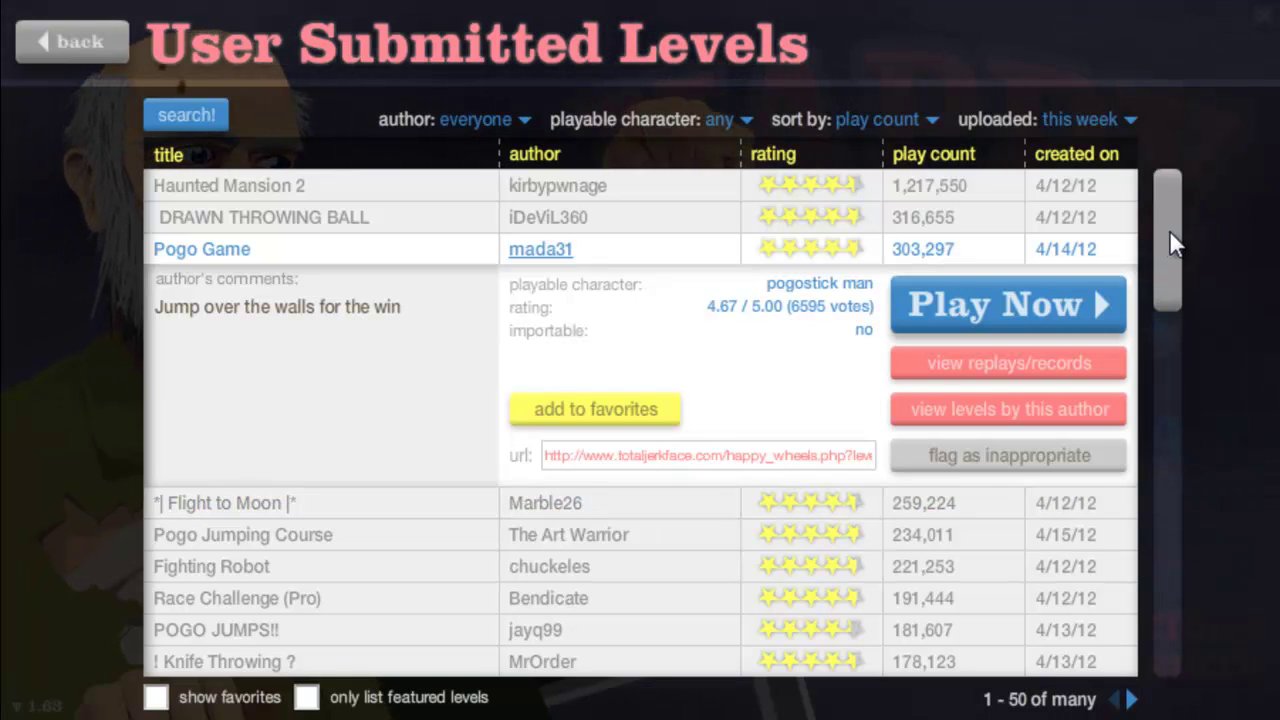
scroll(1170, 232, "down", 1)
scroll(1180, 280, "up", 1)
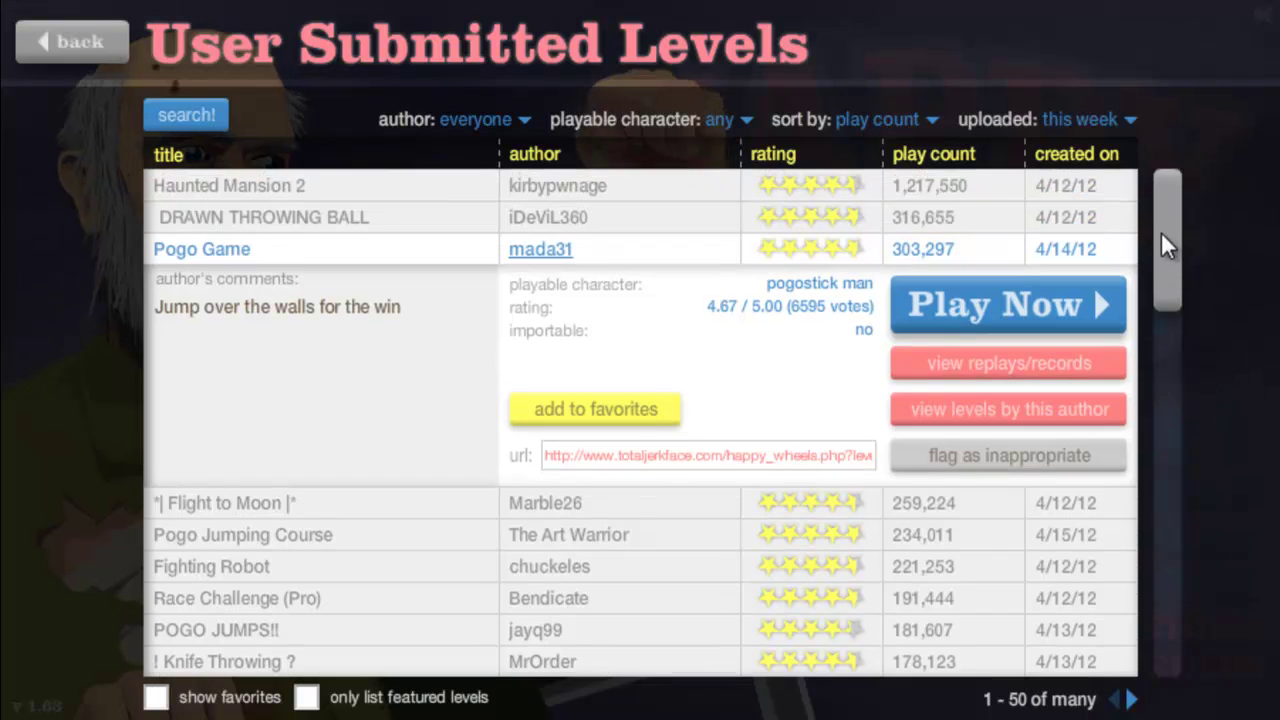
left_click(330, 215)
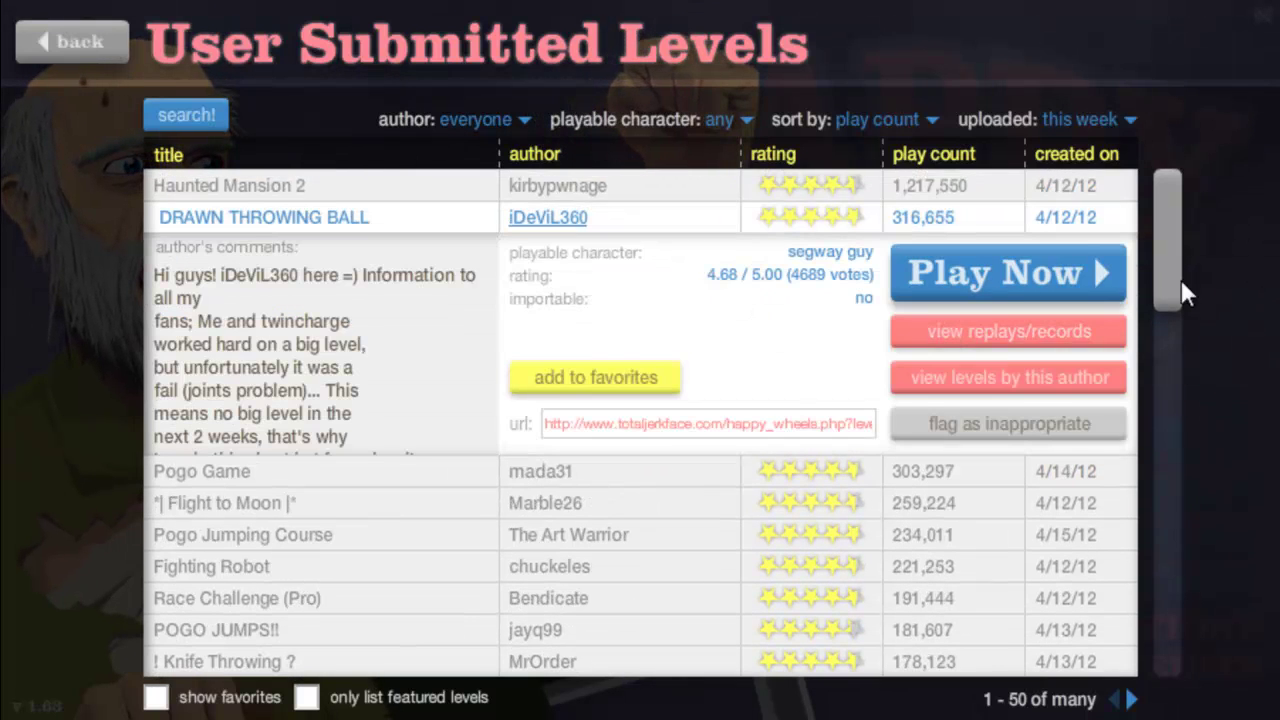
scroll(1173, 345, "down", 5)
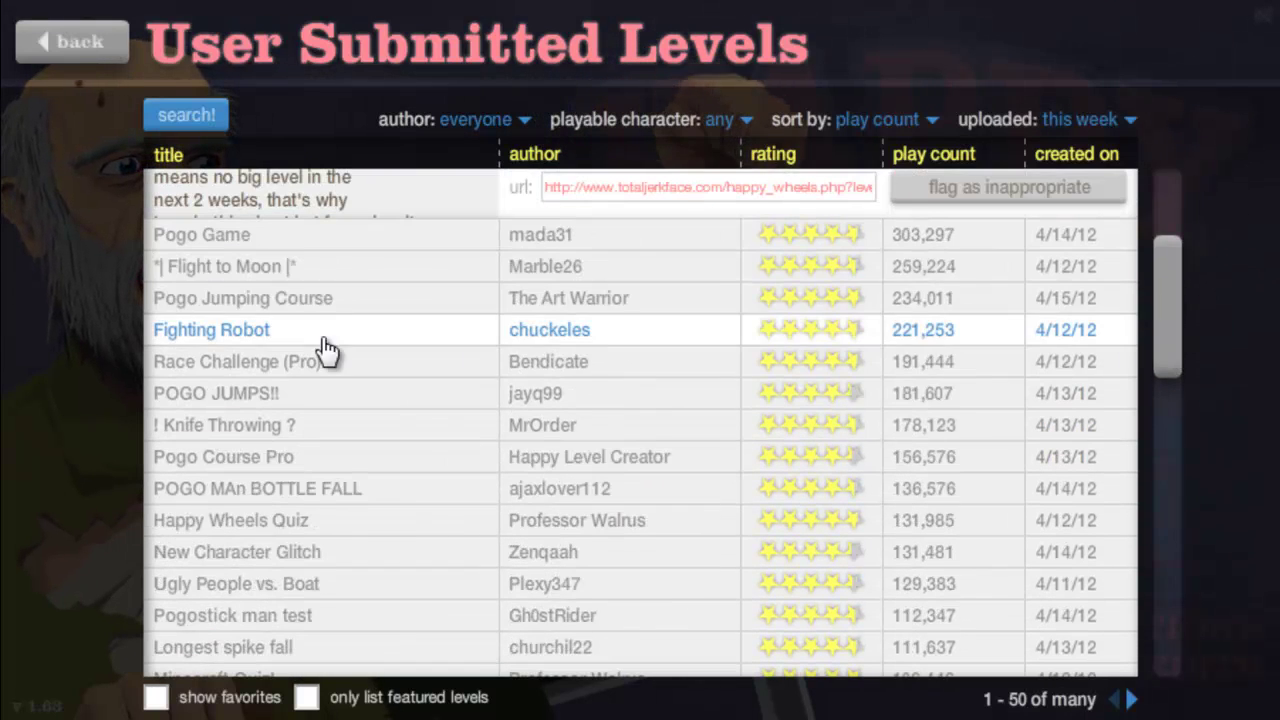
left_click(272, 278)
left_click(955, 325)
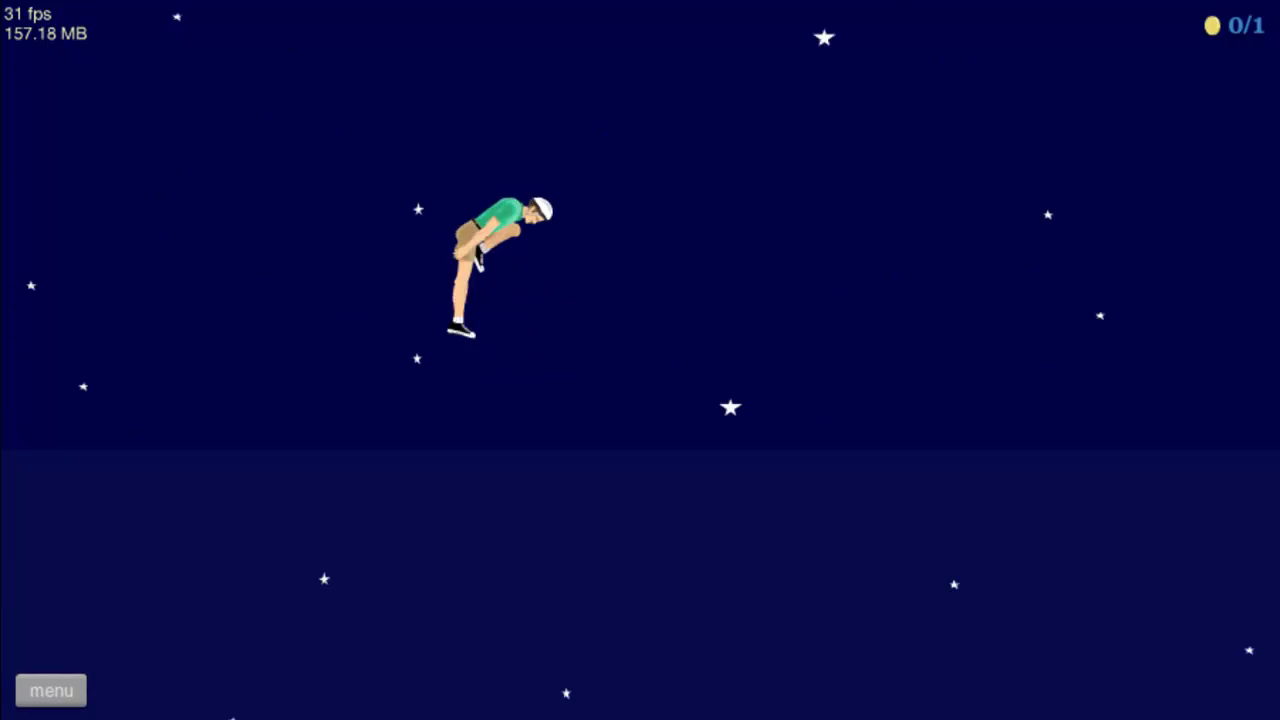
Pause Flight to Moon and restart it from the beginning.
key("Escape")
key("Return")
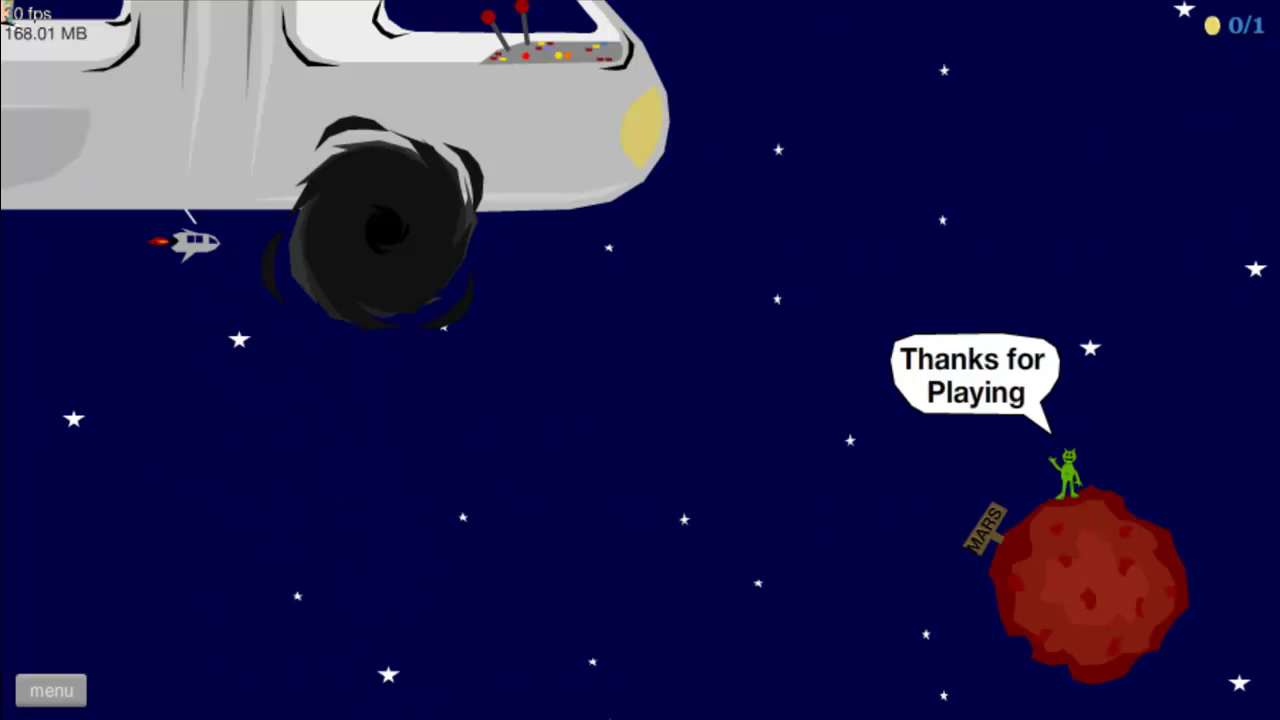
Exit Flight to Moon, try Pogo Jumping Course, and dismiss its loading error.
key("Escape")
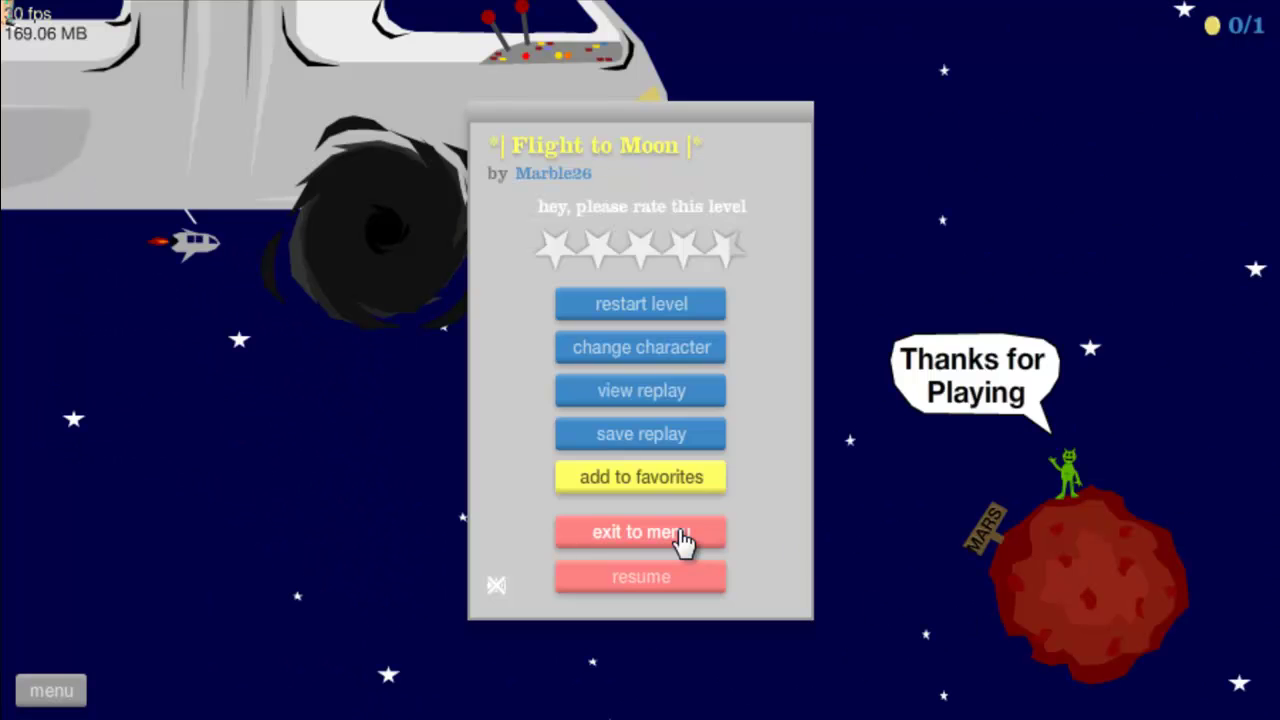
left_click(684, 541)
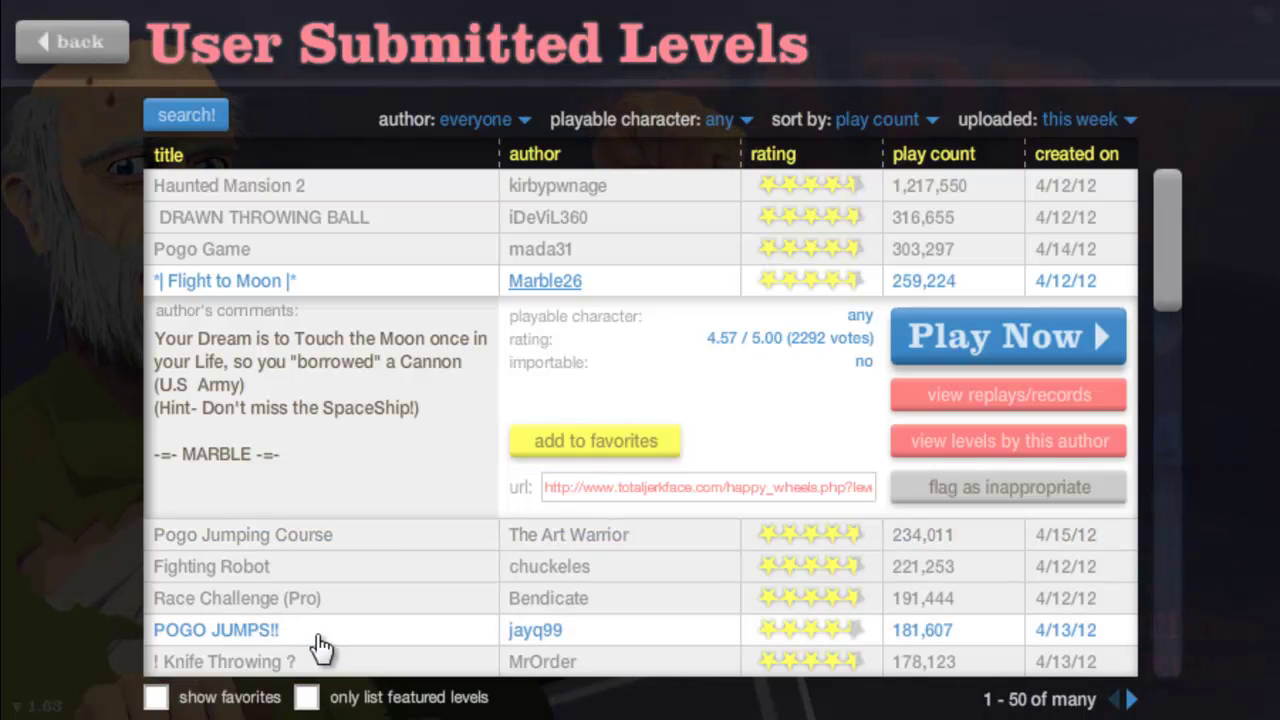
left_click(403, 546)
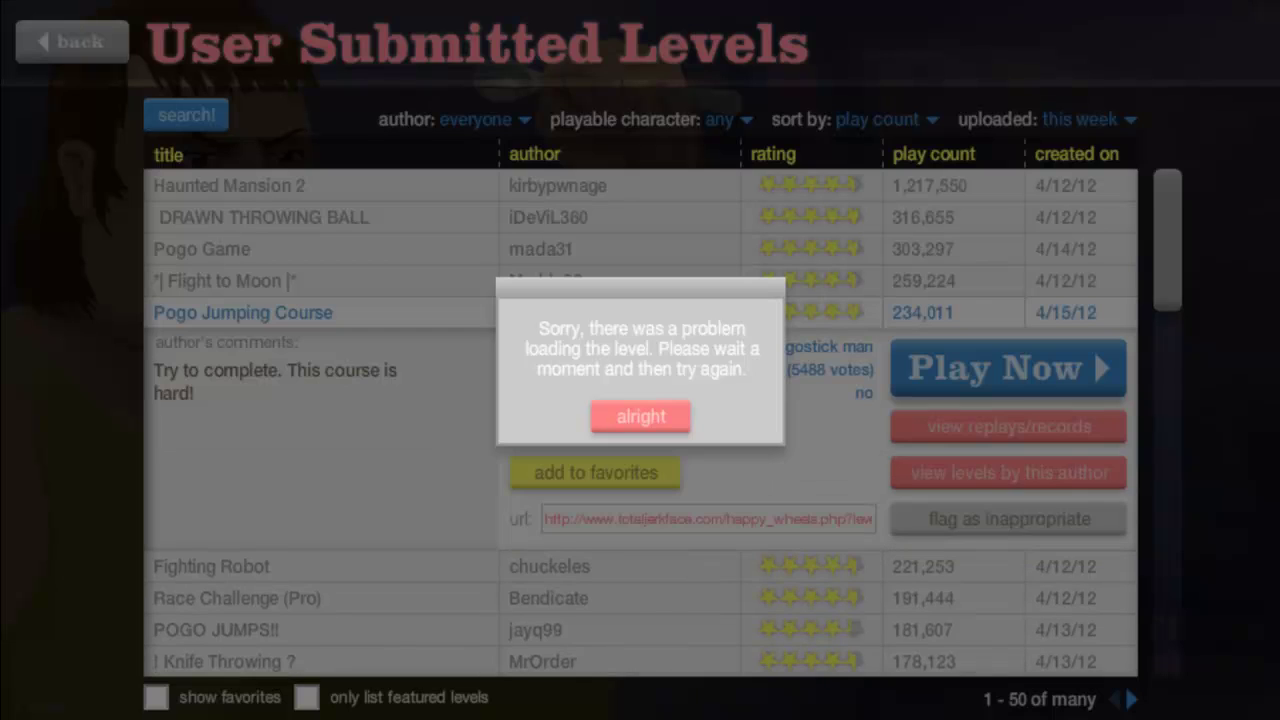
left_click(680, 437)
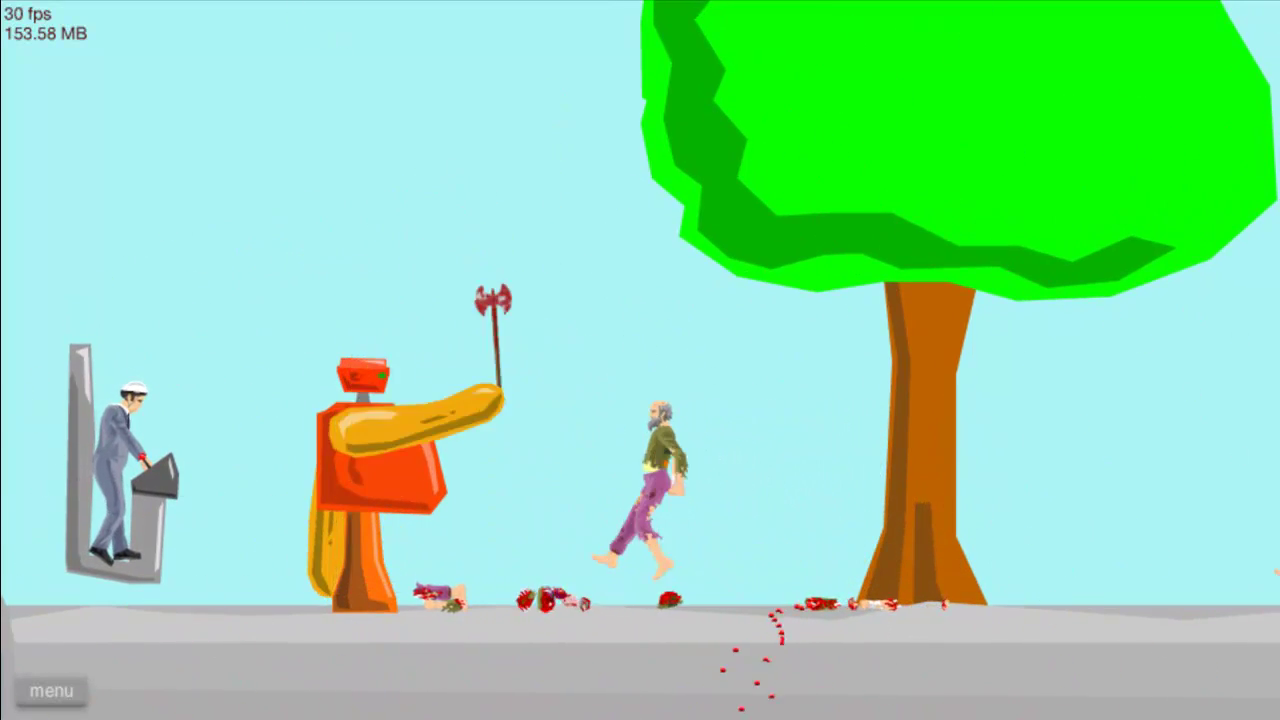
Swing the Fighting Robot's axe arm at the bearded ragdolls.
key("Up")
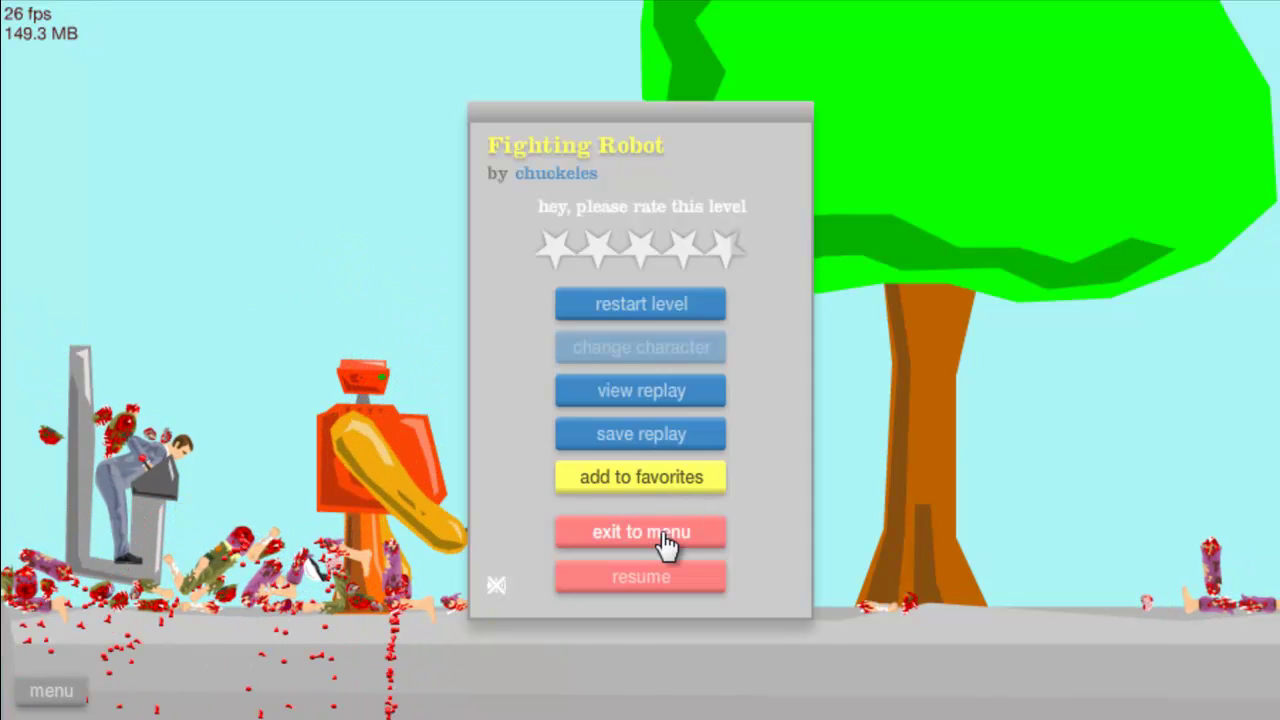
Exit Fighting Robot, pick Race Challenge (Pro), and drive the moped to the finish.
left_click(667, 546)
left_click(471, 603)
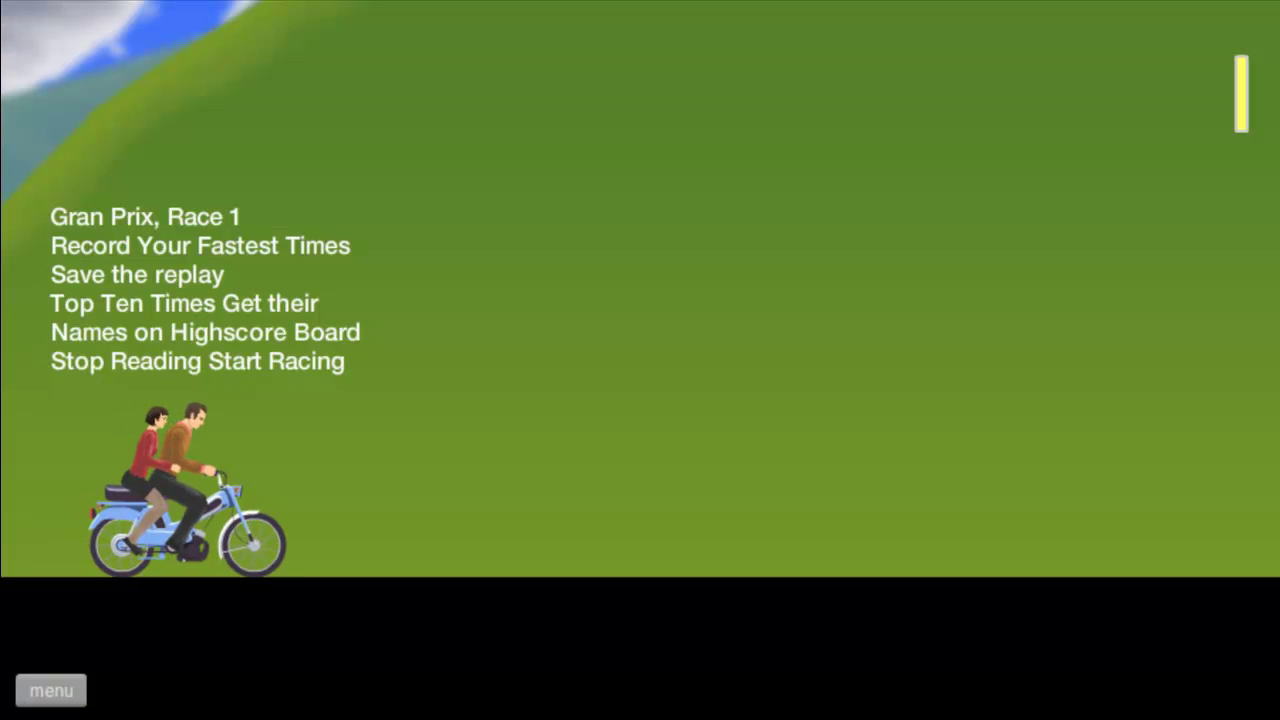
key("Up")
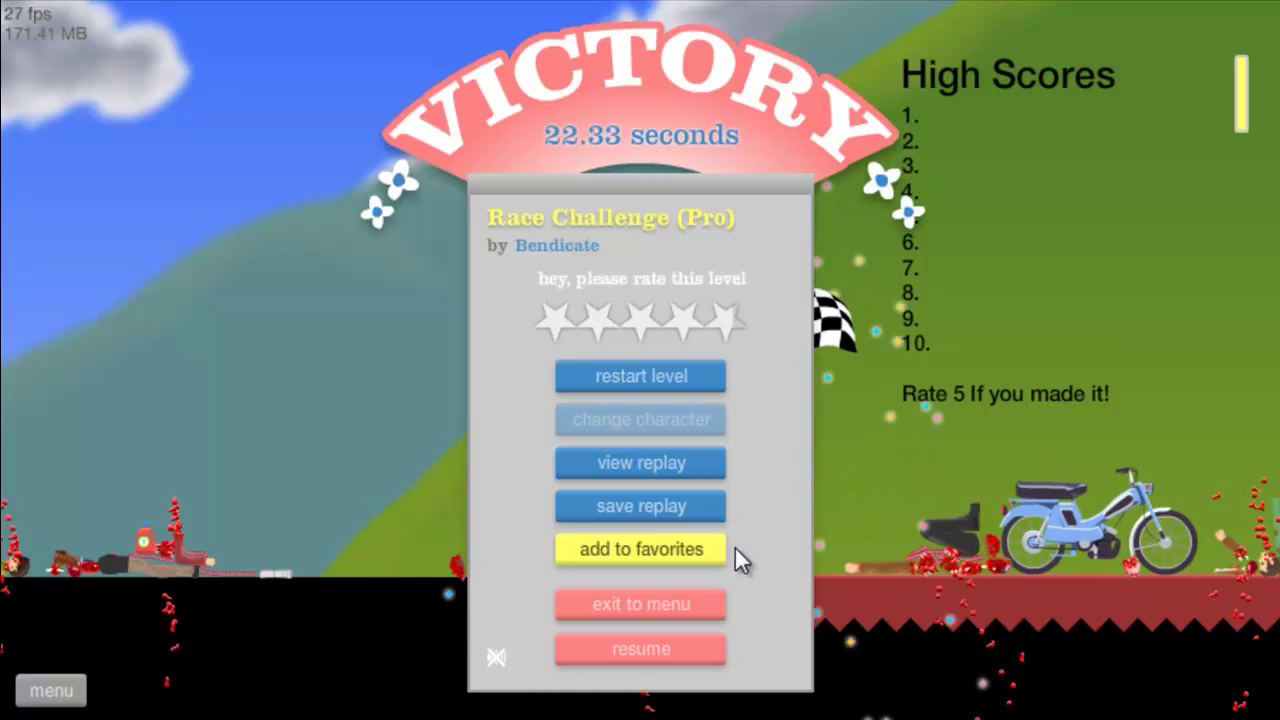
Leave the finished race, start POGO JUMPS!!, and dismiss its loading error.
left_click(700, 590)
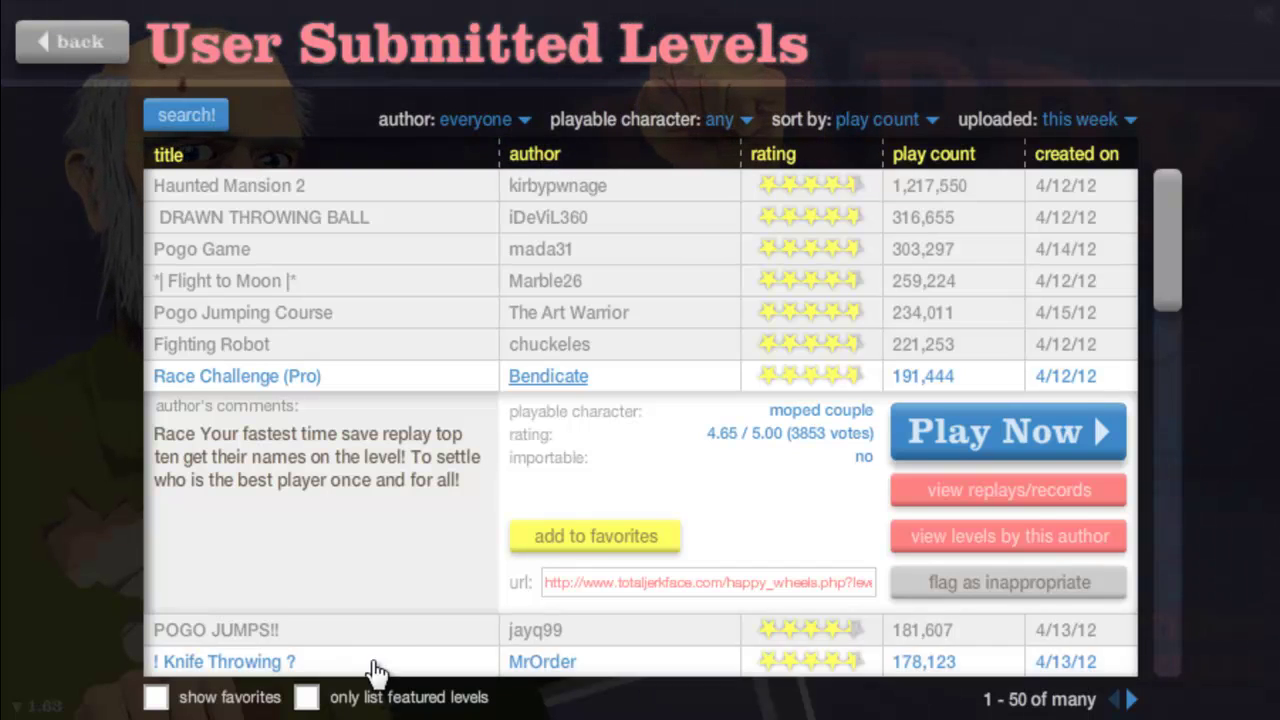
left_click(400, 643)
left_click(1005, 458)
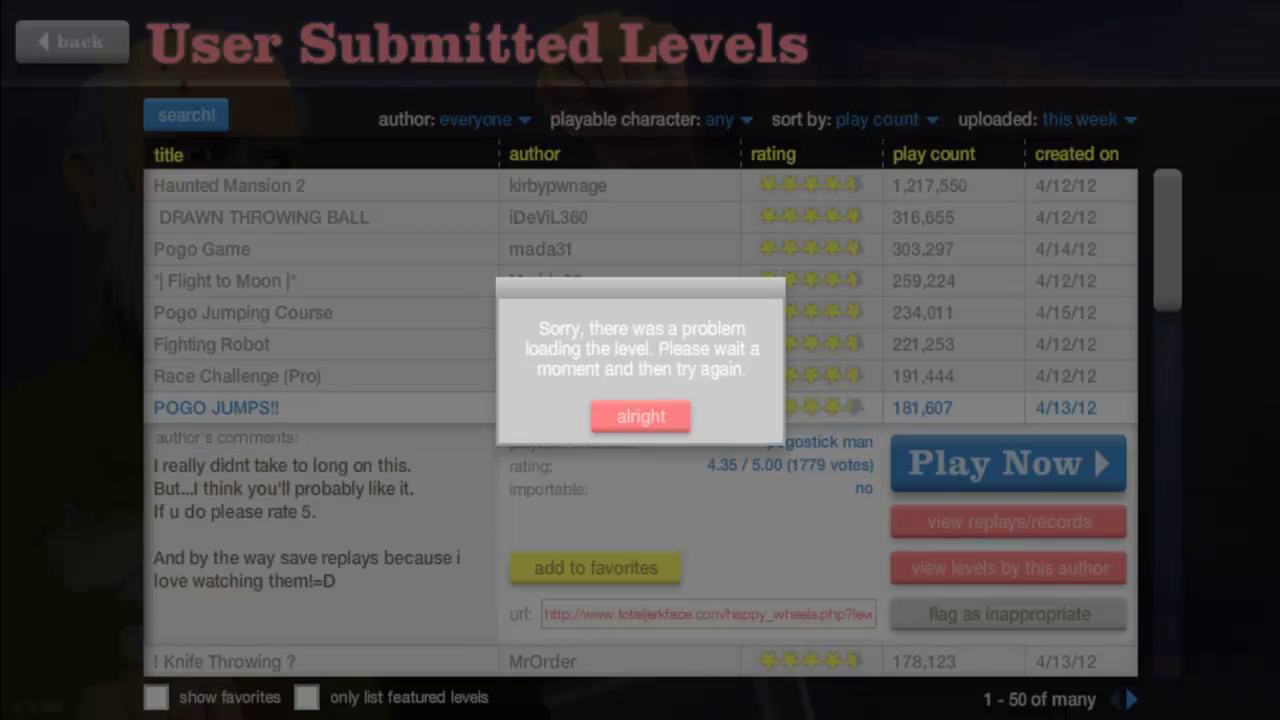
left_click(641, 416)
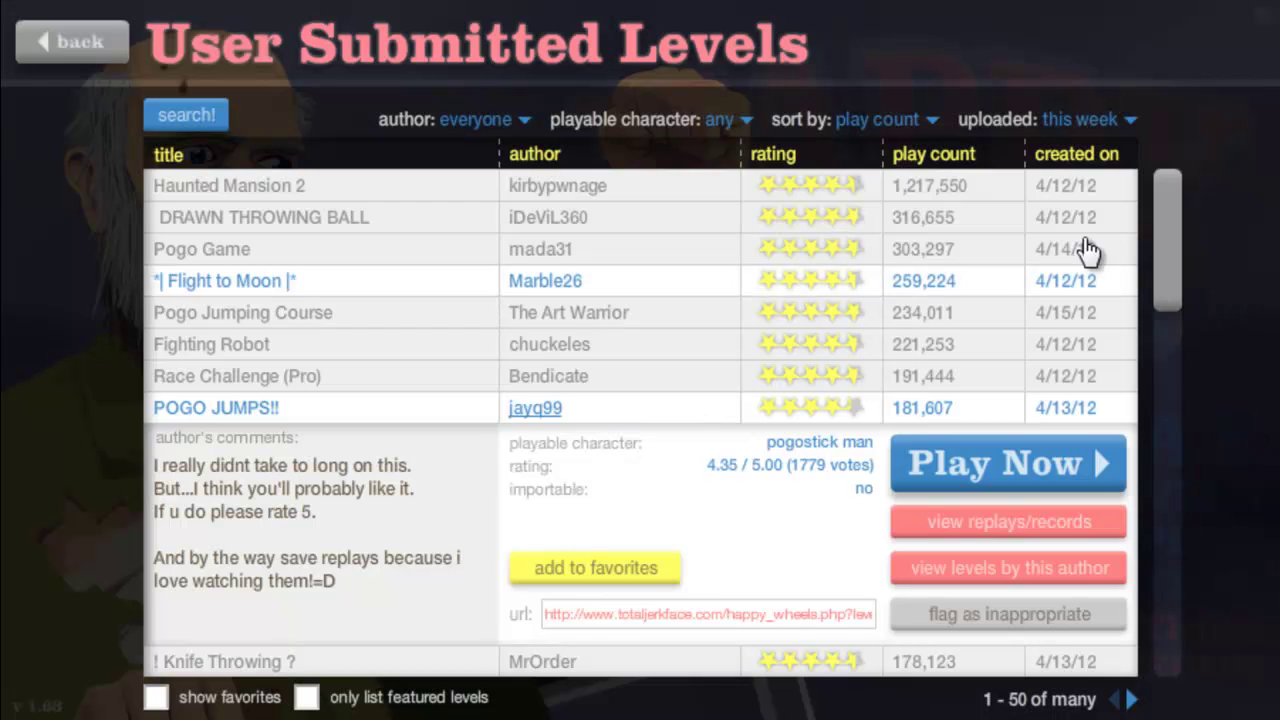
left_click_drag(1166, 214, 1213, 291)
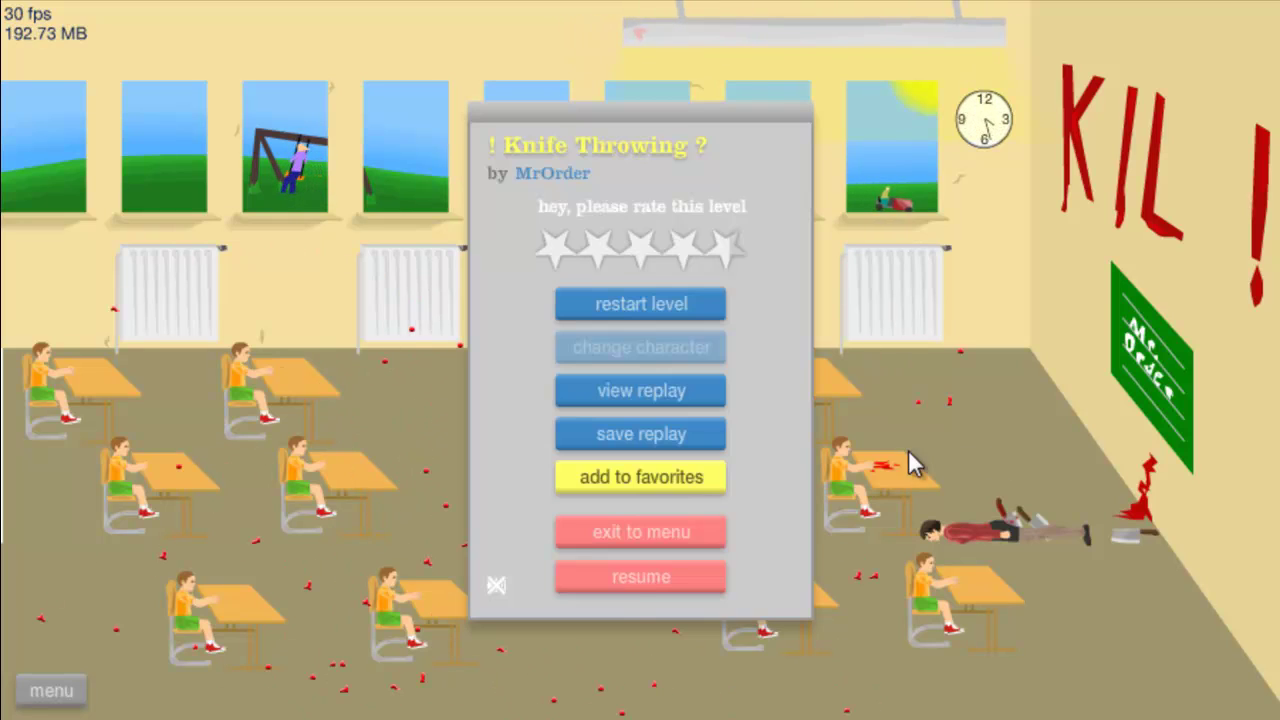
Quit Knife Throwing and choose Pogo Course Pro from the levels list.
left_click(590, 540)
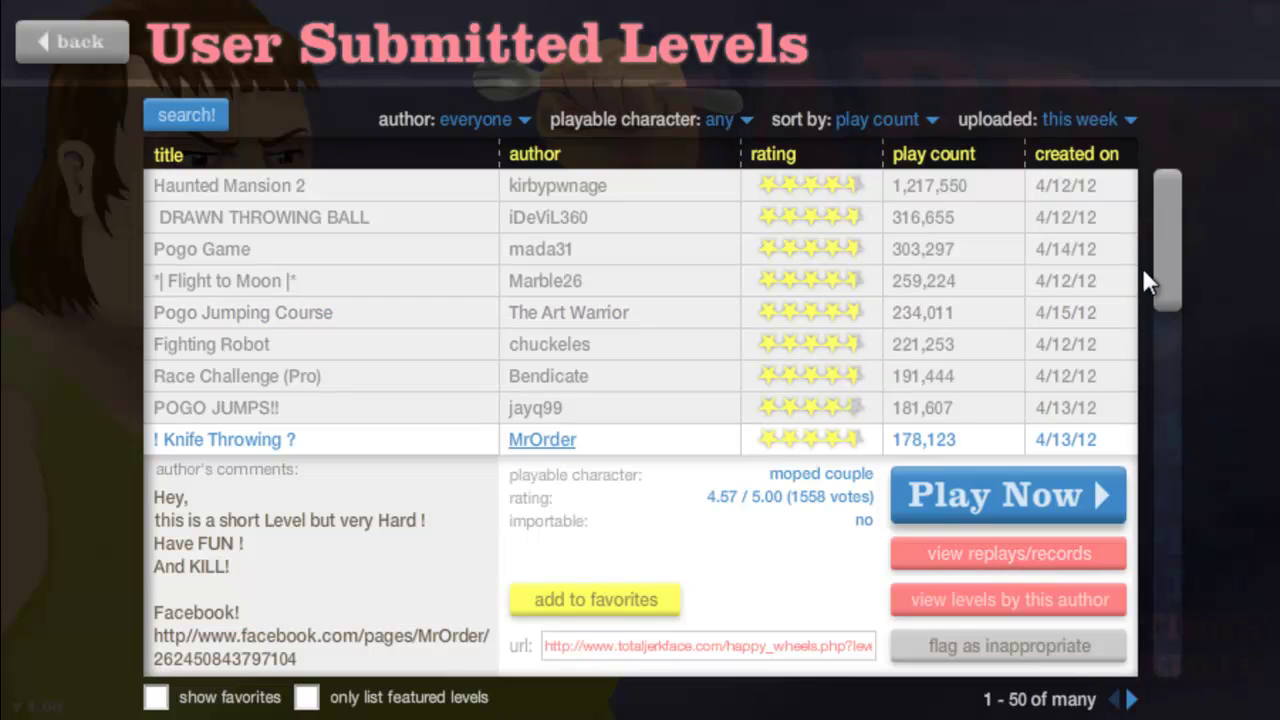
left_click_drag(1175, 255, 1160, 308)
left_click(450, 523)
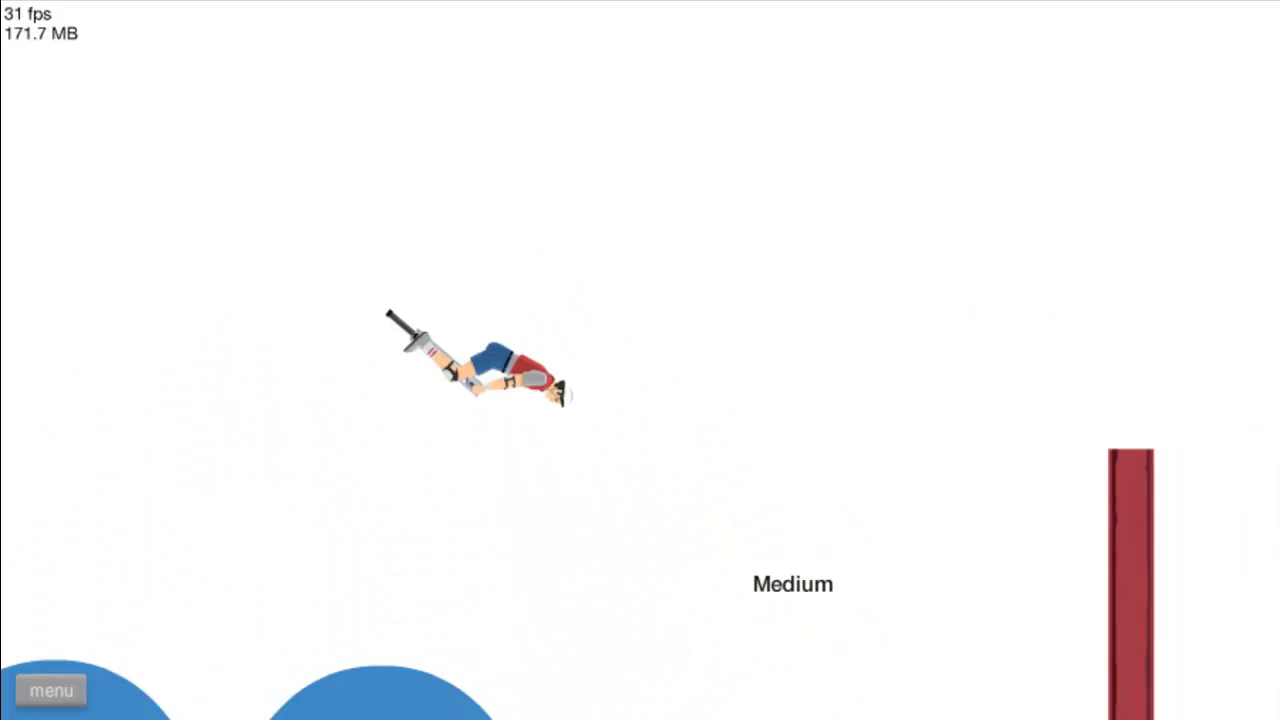
Bounce the pogo rider over the first red pillar in the Medium section.
key("Down")
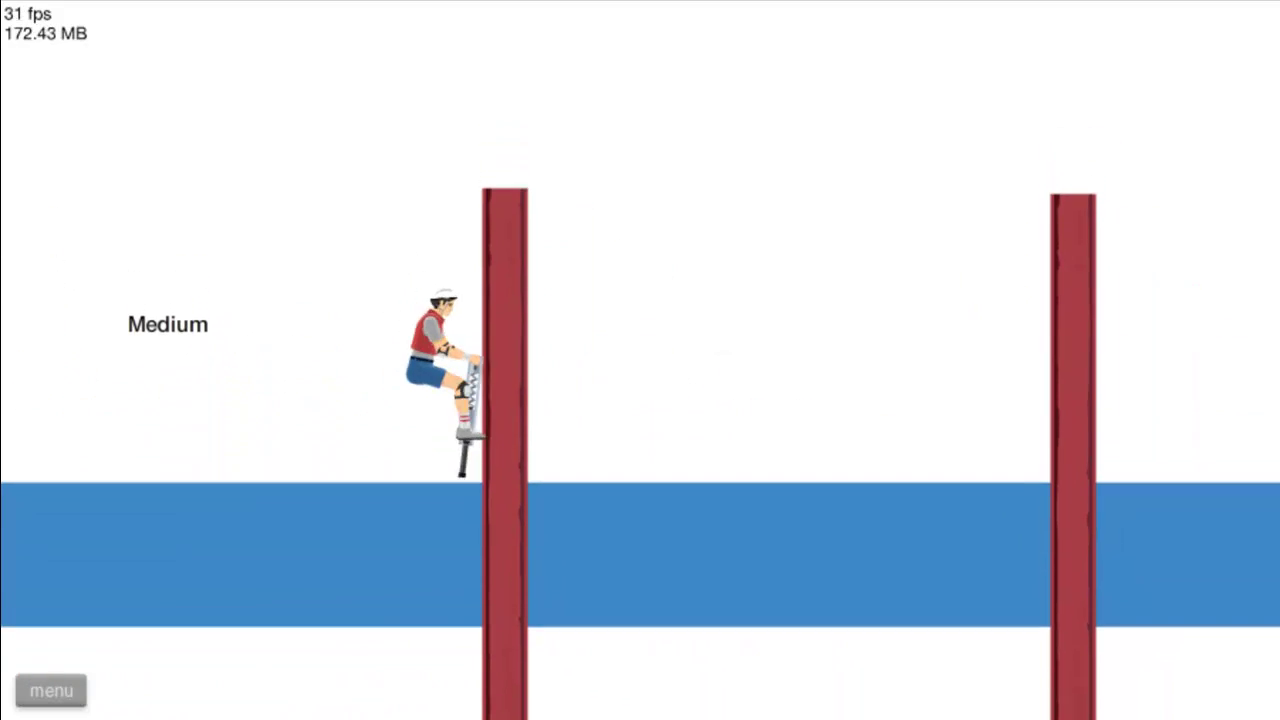
key("space")
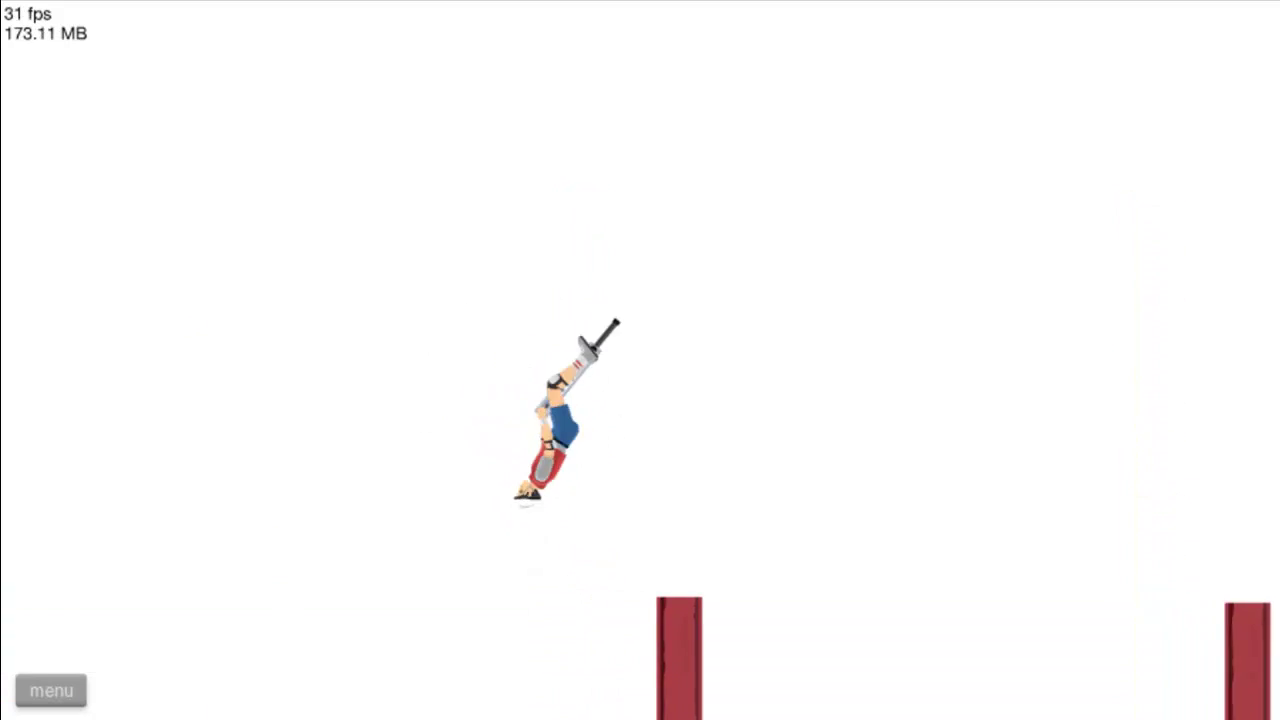
key("Right")
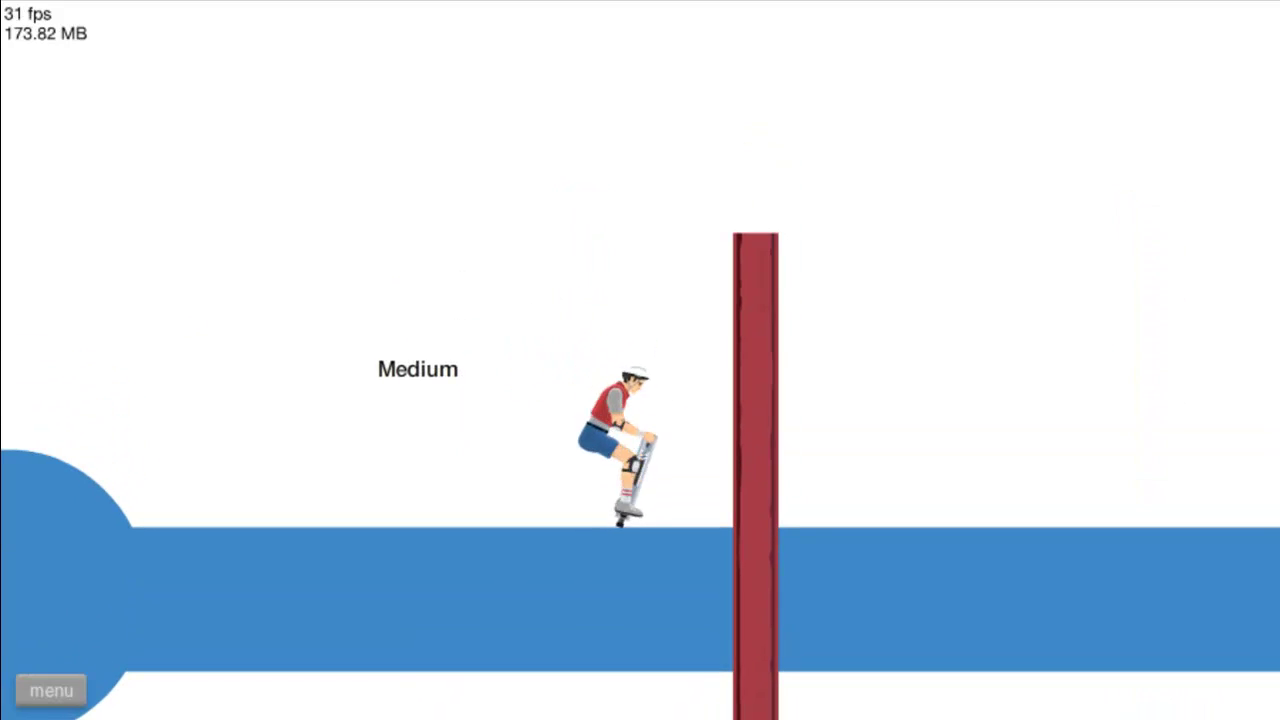
key("space")
key("Right")
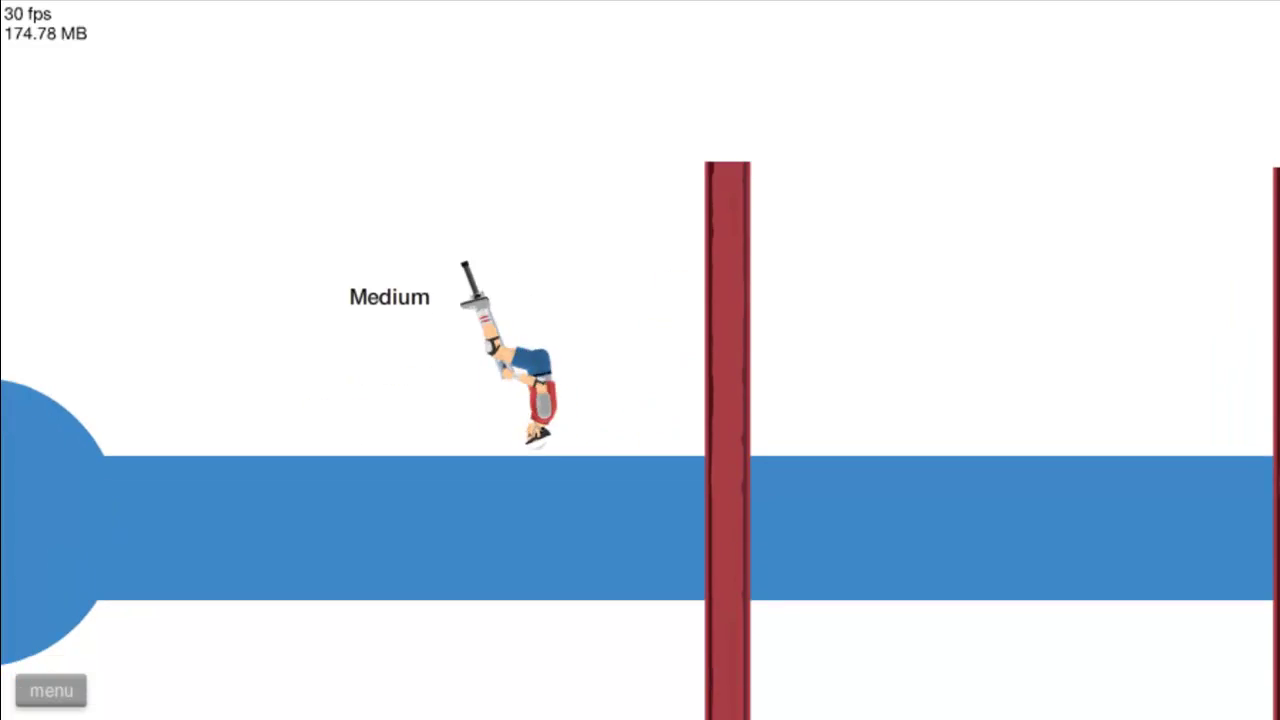
key("Left")
key("space")
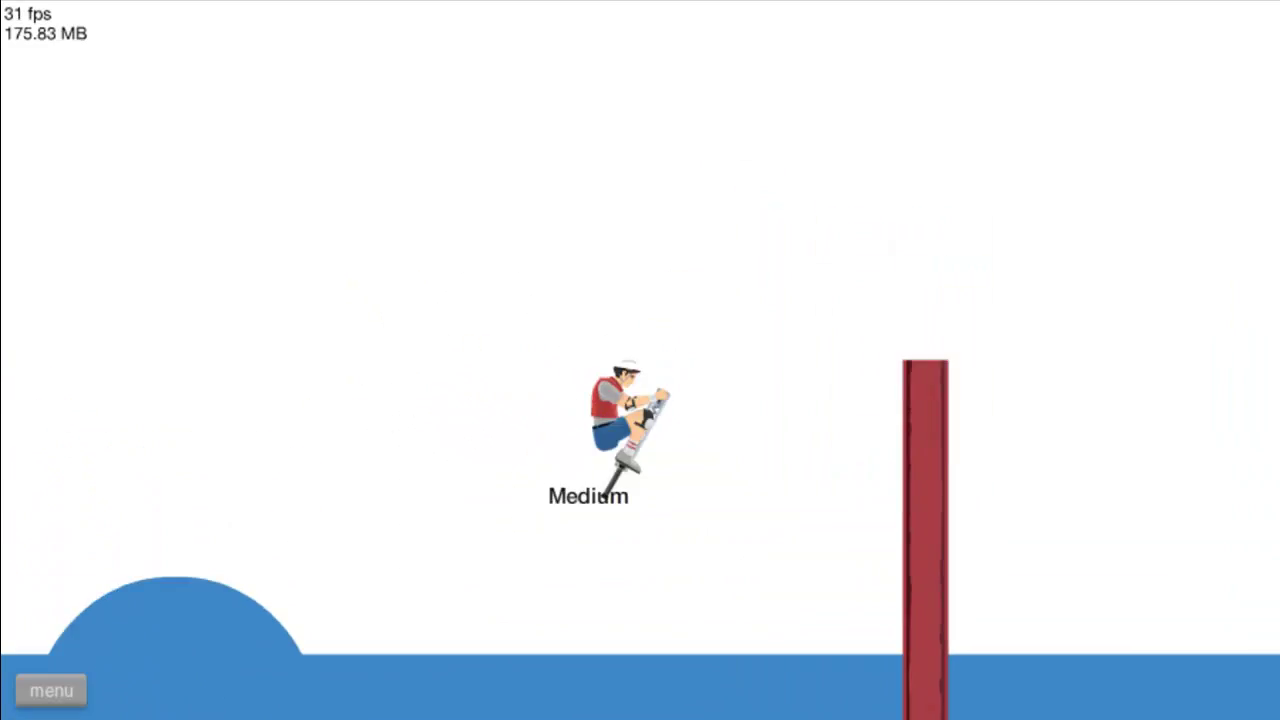
Land on the platform and launch over the right red pillar.
key("Right")
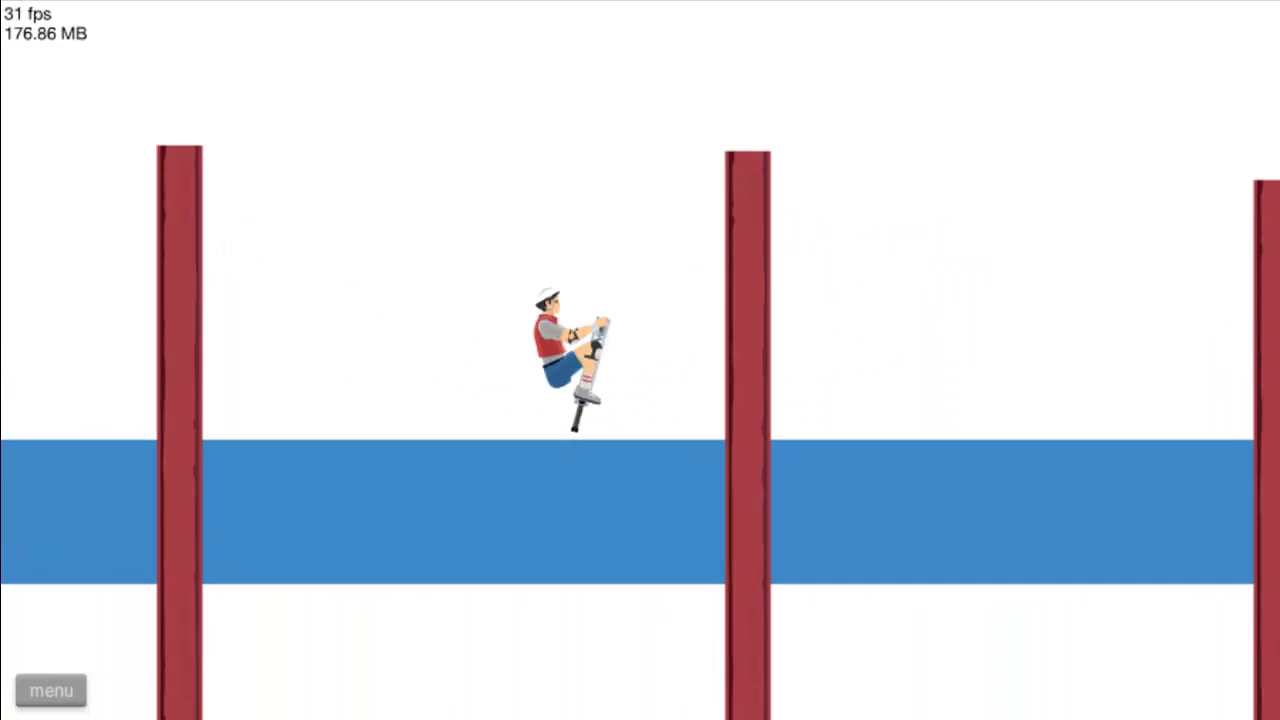
key("space")
key("Right")
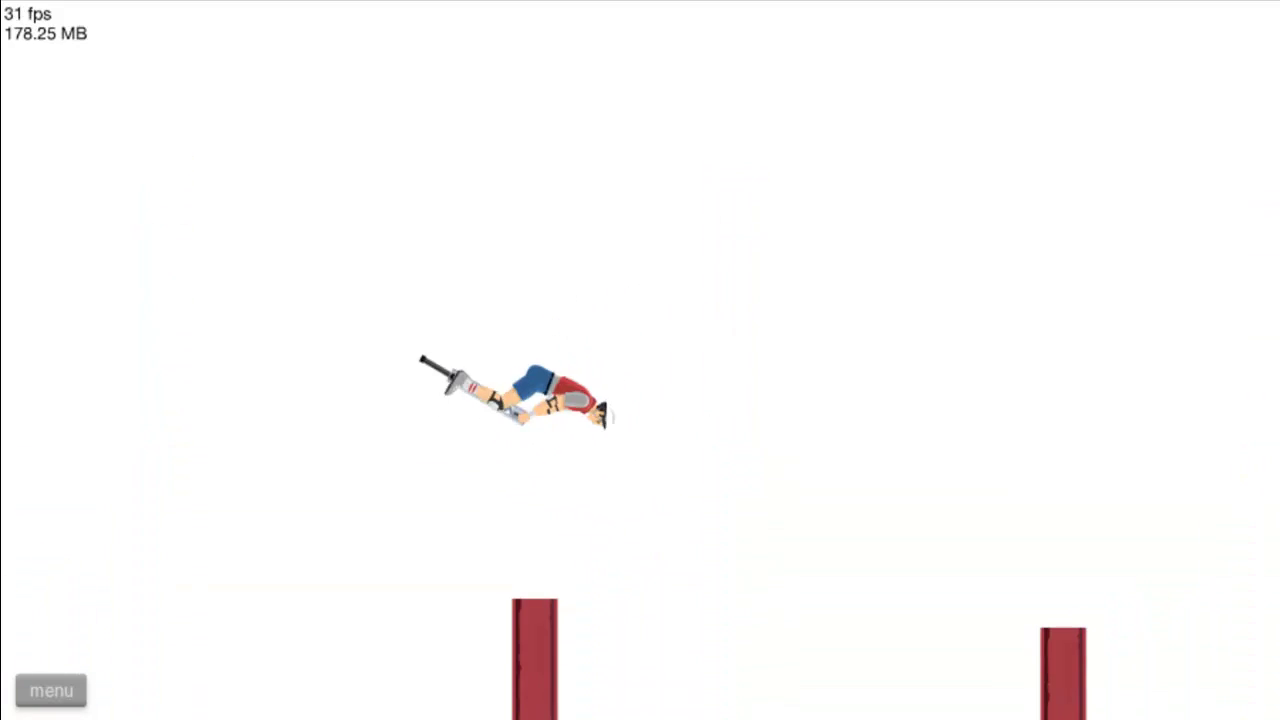
key("Left")
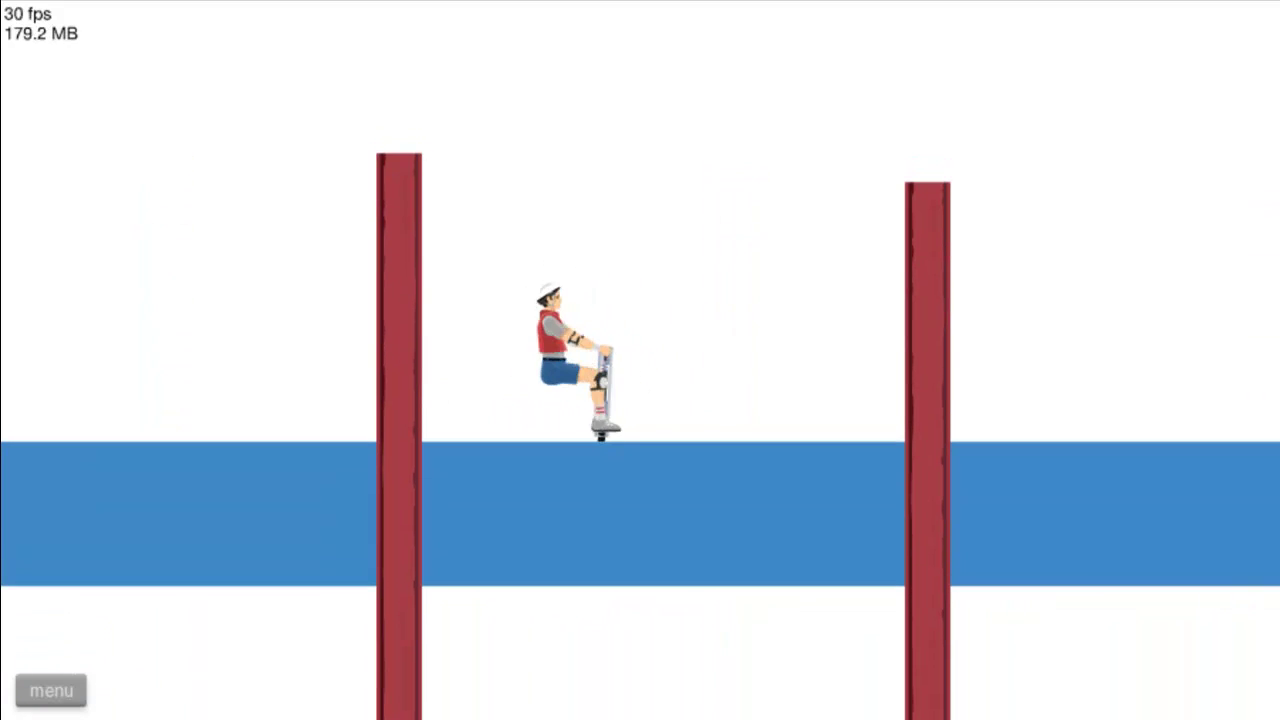
key("space")
key("Right")
key("Left")
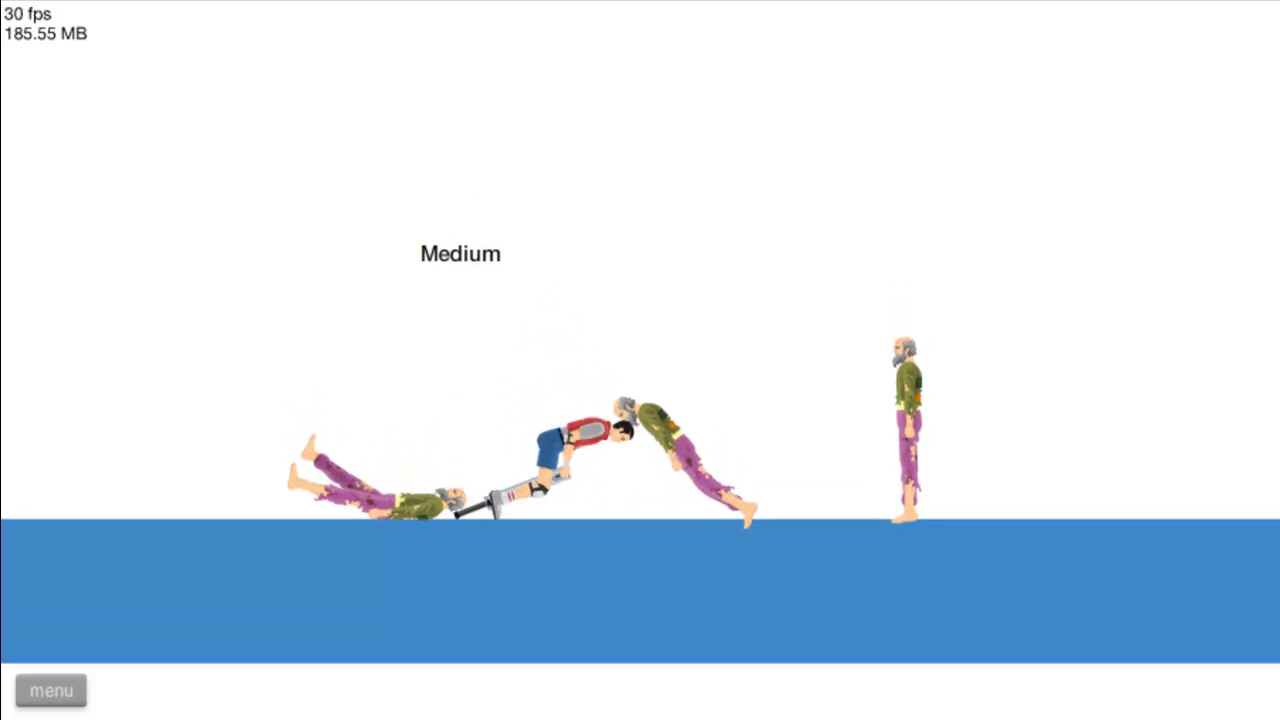
Push off the zombie and flip forward toward the Hard section.
key("space")
key("Left")
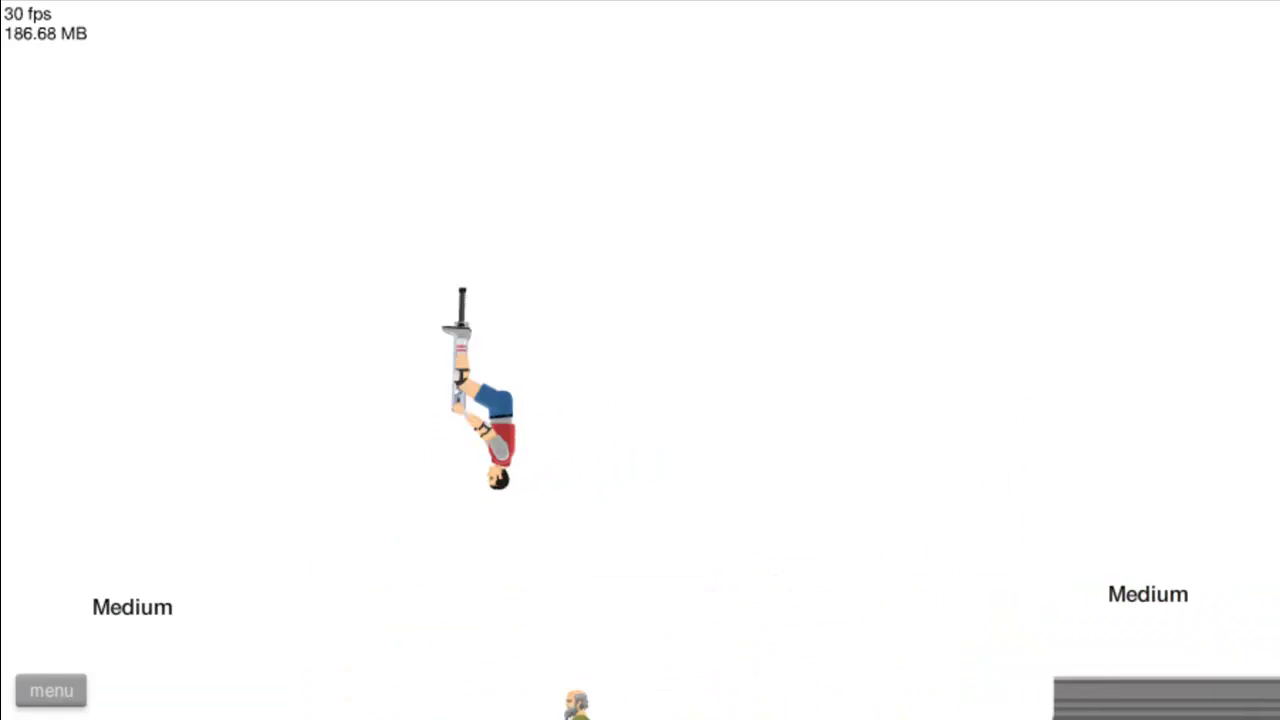
key("Right")
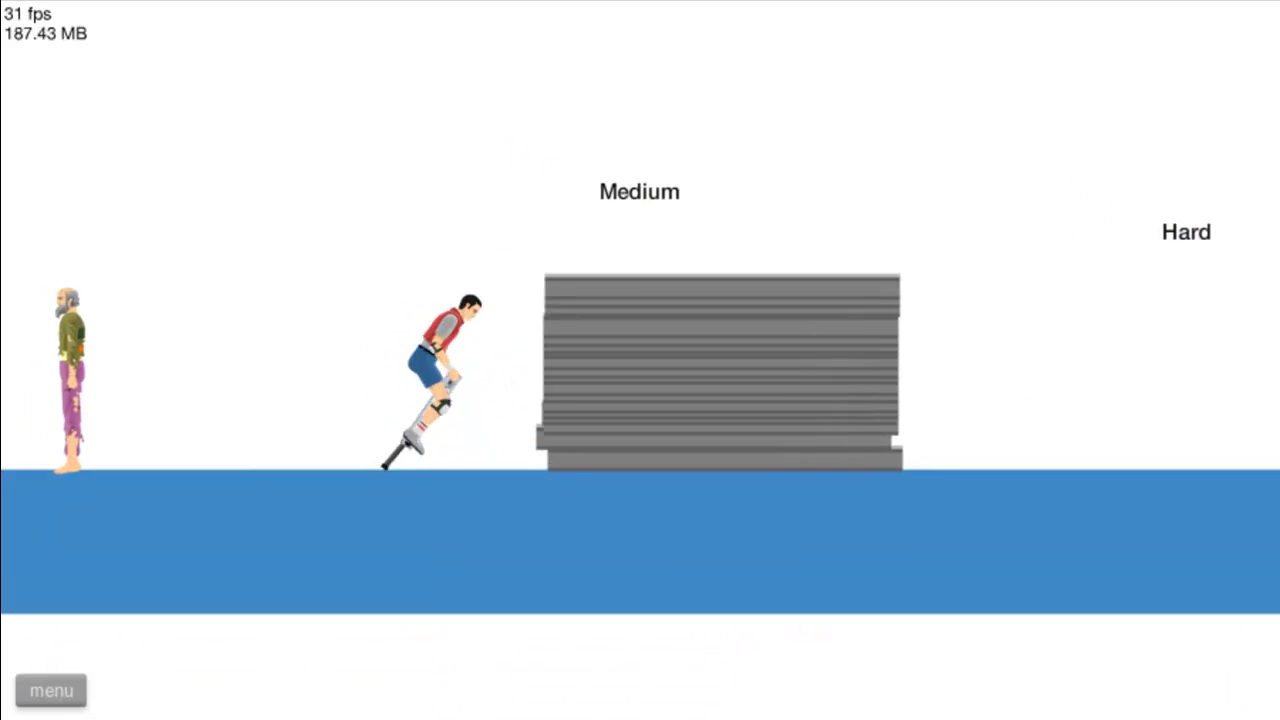
key("space")
key("Right")
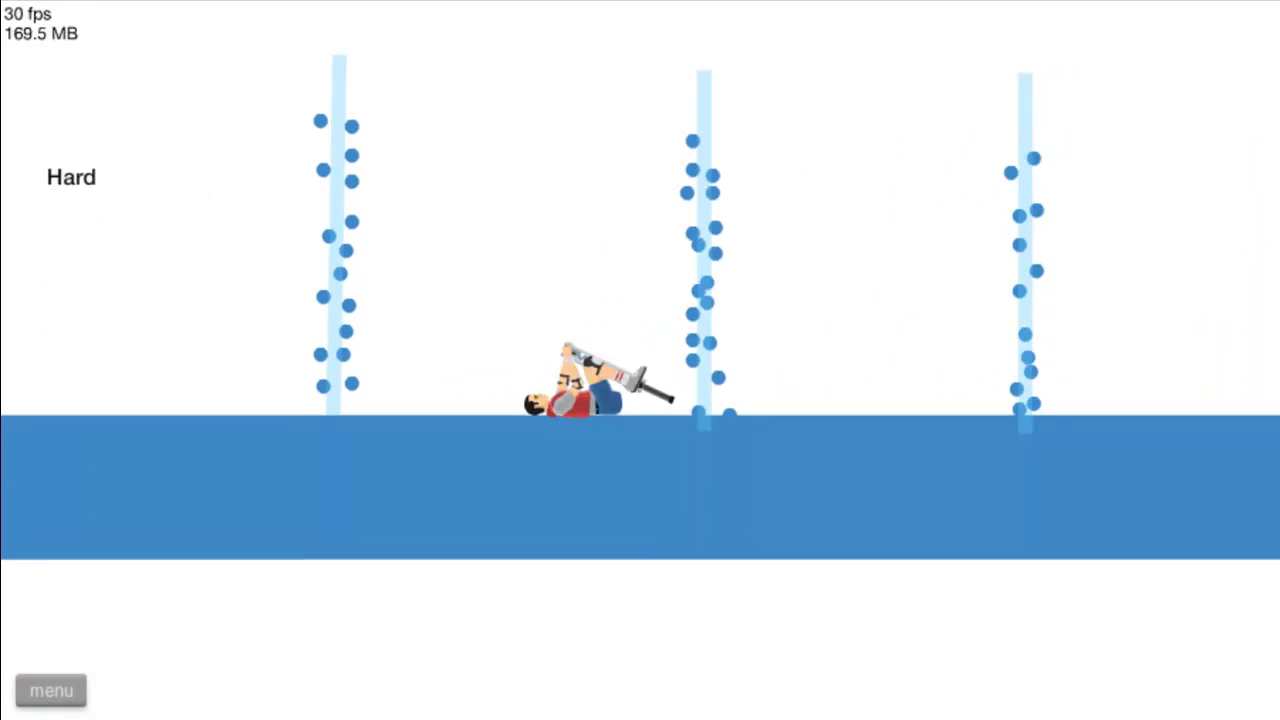
key("Right")
Recover in the Hard section, launch toward the blue block, and head for the finish flag.
key("space")
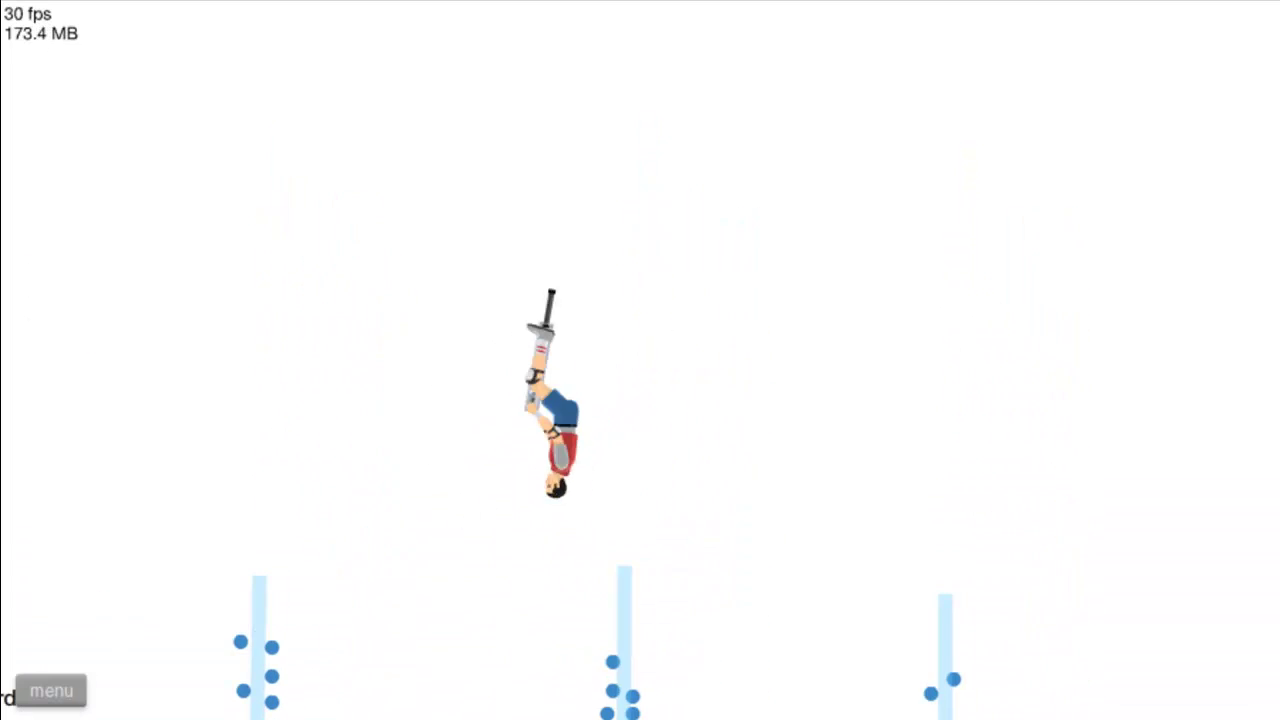
key("Right")
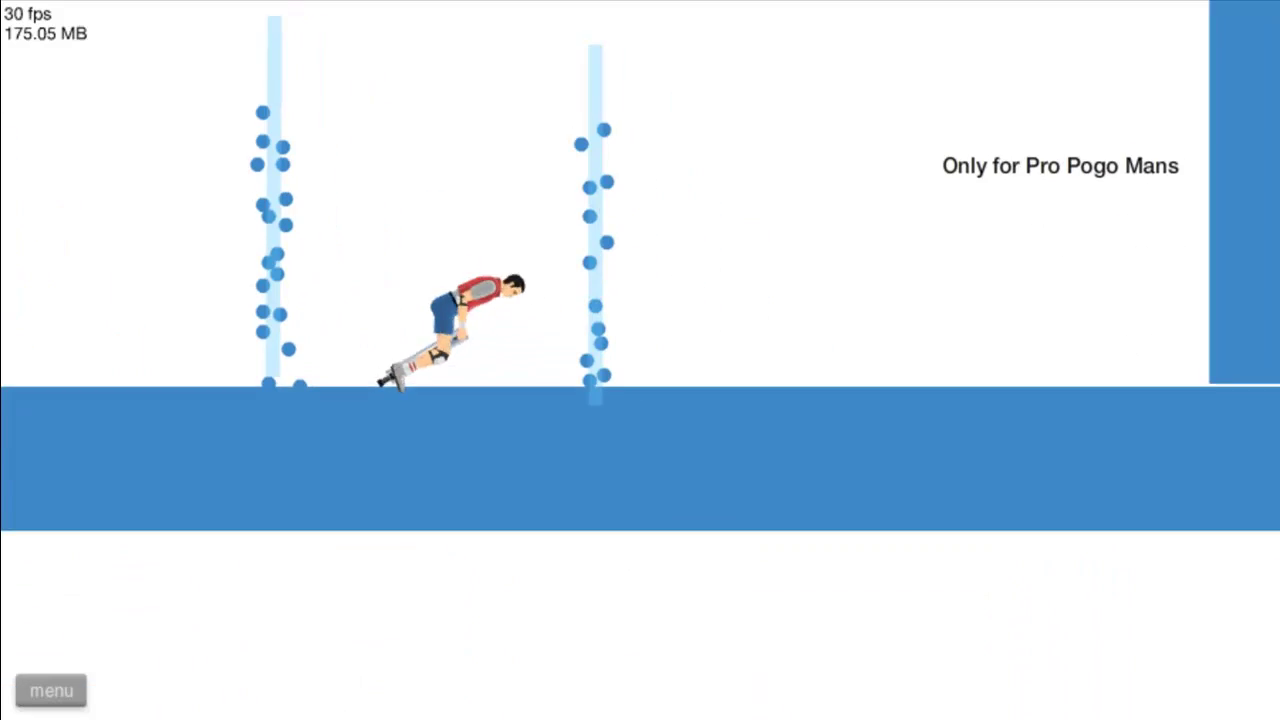
key("space")
key("Right")
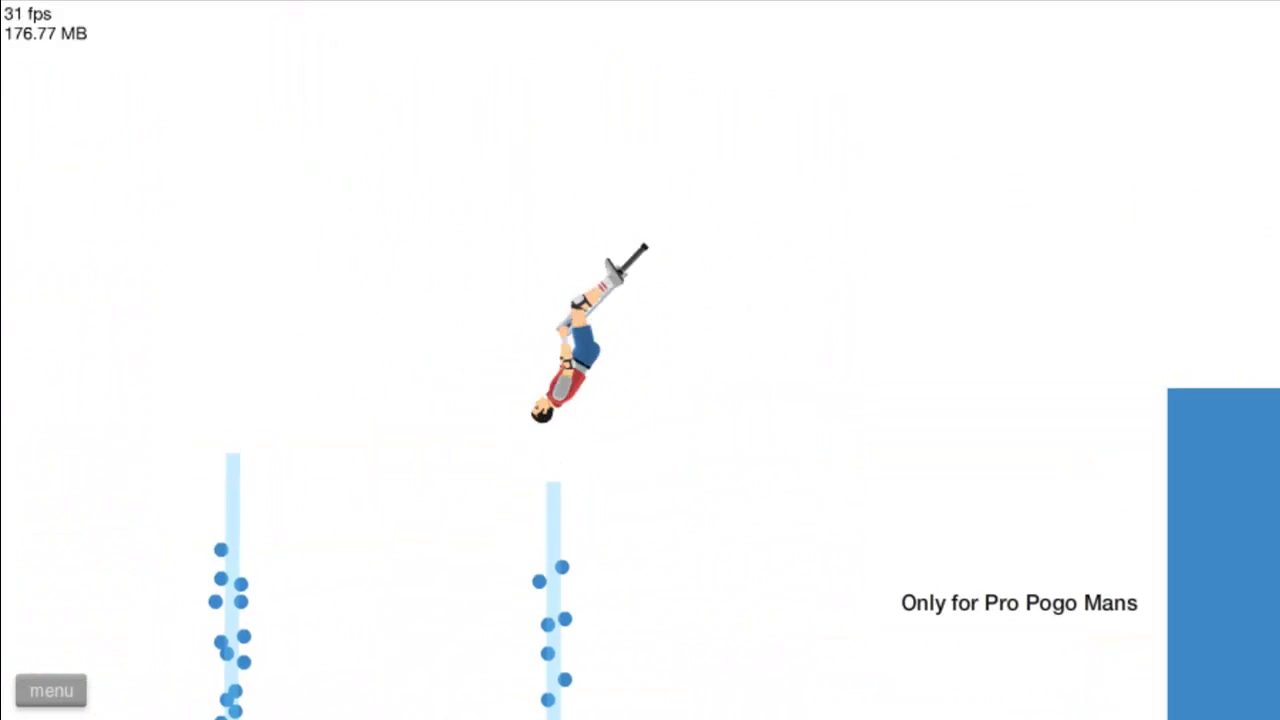
key("Right")
key("space")
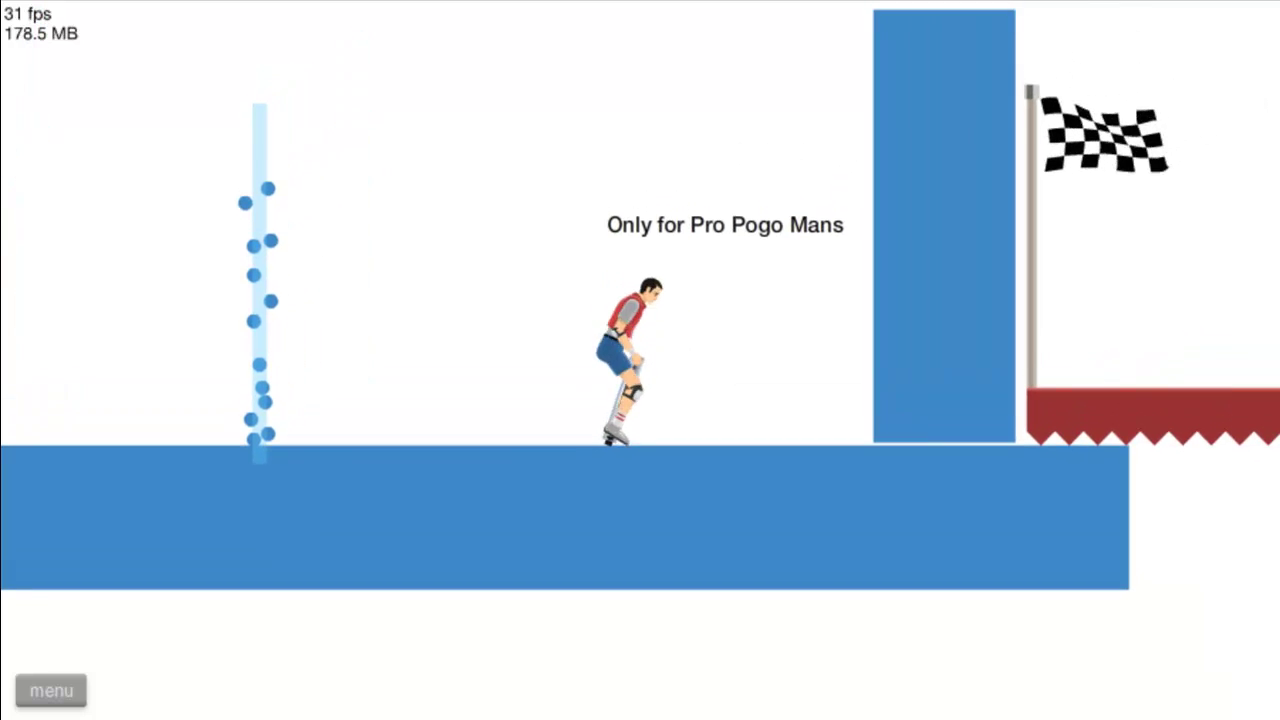